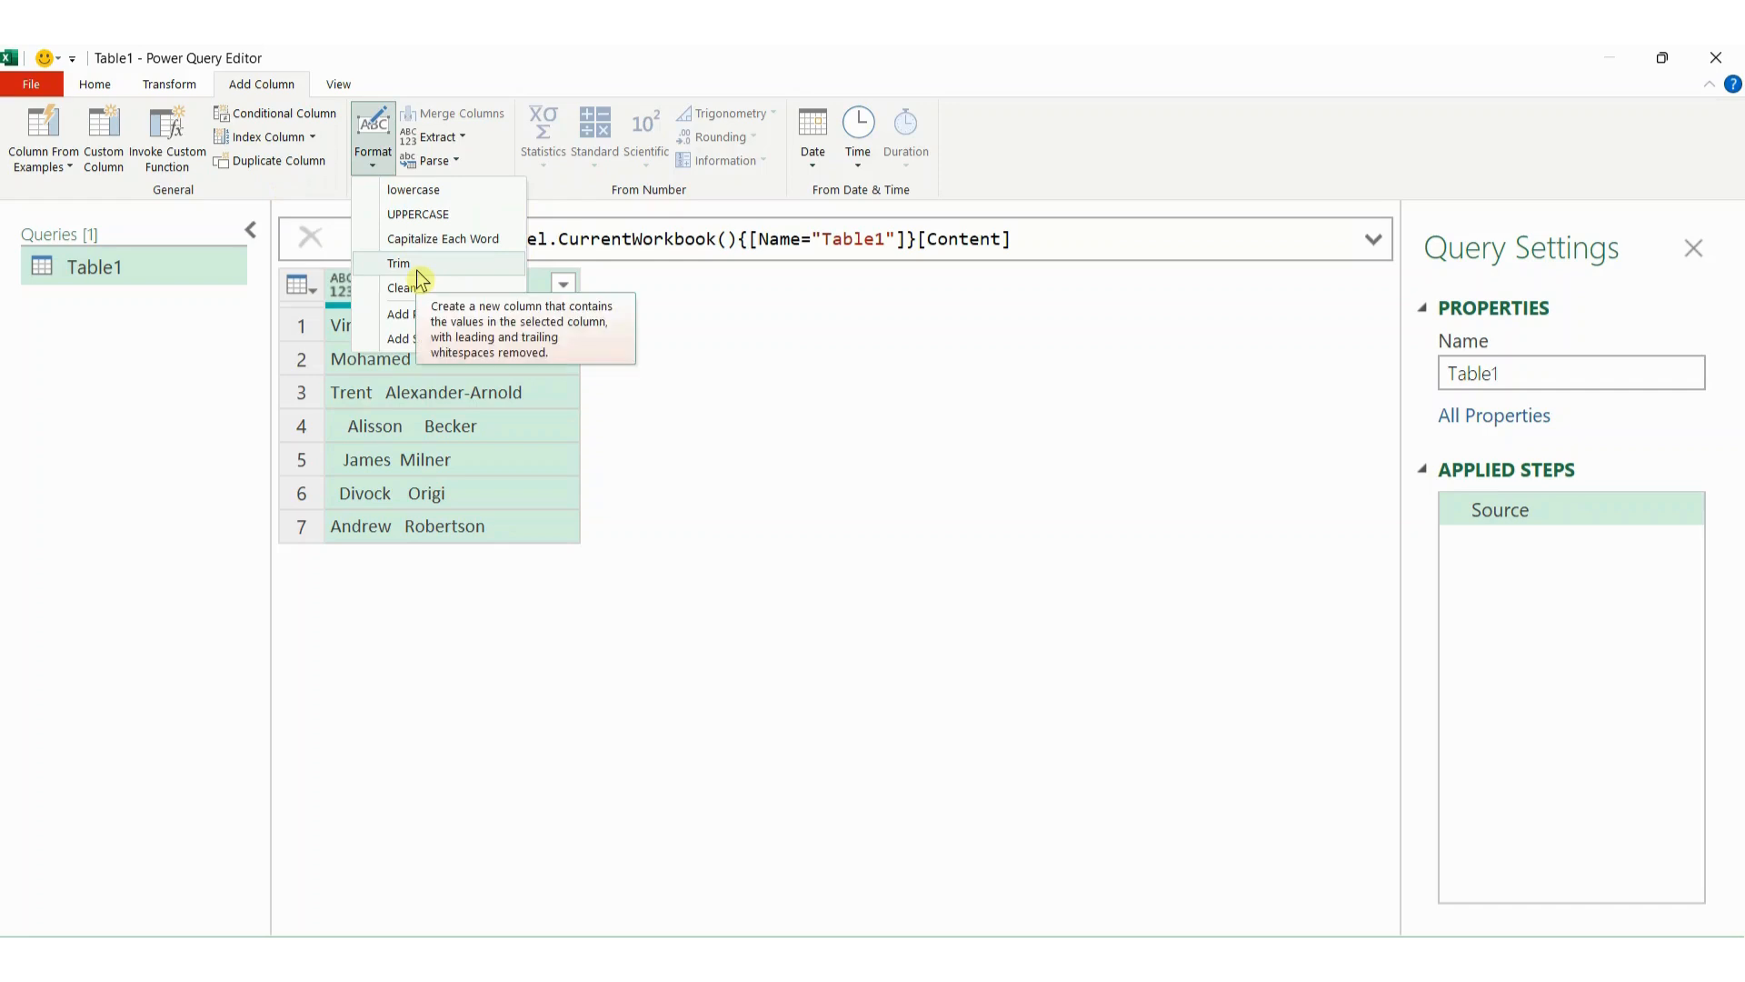
# Step: Add a new column holding the Name values with leading and trailing whitespace trimmed
pyautogui.click(406, 266)
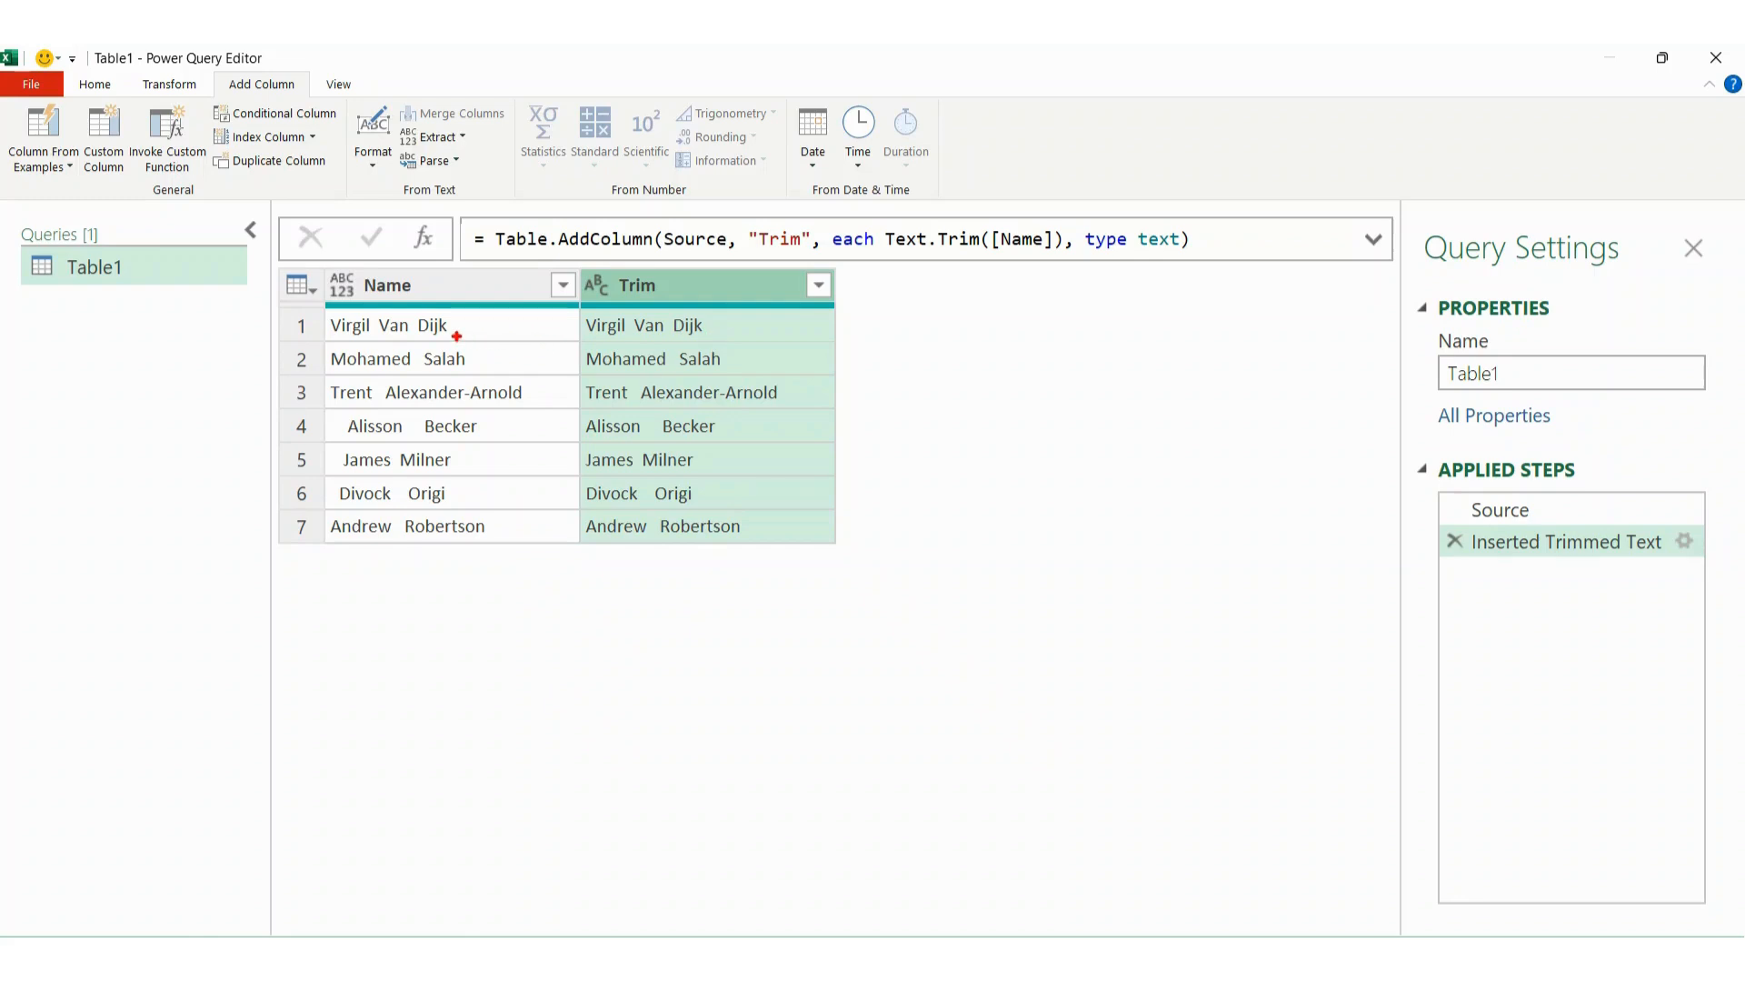
# Step: Compare the leading, trailing and in-between spaces of the names in the Name and Trim columns
pyautogui.moveTo(454, 334); pyautogui.dragTo(502, 334)
pyautogui.moveTo(707, 337); pyautogui.dragTo(741, 338)
pyautogui.moveTo(322, 439); pyautogui.dragTo(342, 439)
pyautogui.moveTo(585, 441); pyautogui.dragTo(558, 442)
pyautogui.moveTo(406, 439); pyautogui.dragTo(423, 439)
pyautogui.moveTo(663, 440); pyautogui.dragTo(642, 441)
pyautogui.moveTo(401, 472); pyautogui.dragTo(389, 473)
pyautogui.moveTo(634, 473); pyautogui.dragTo(642, 473)
pyautogui.moveTo(411, 423); pyautogui.dragTo(424, 396)
pyautogui.press('Escape')
# Step: Add a custom column with the formula = Text.Split([Name]," ") to split each name at the spaces
pyautogui.click(106, 153)
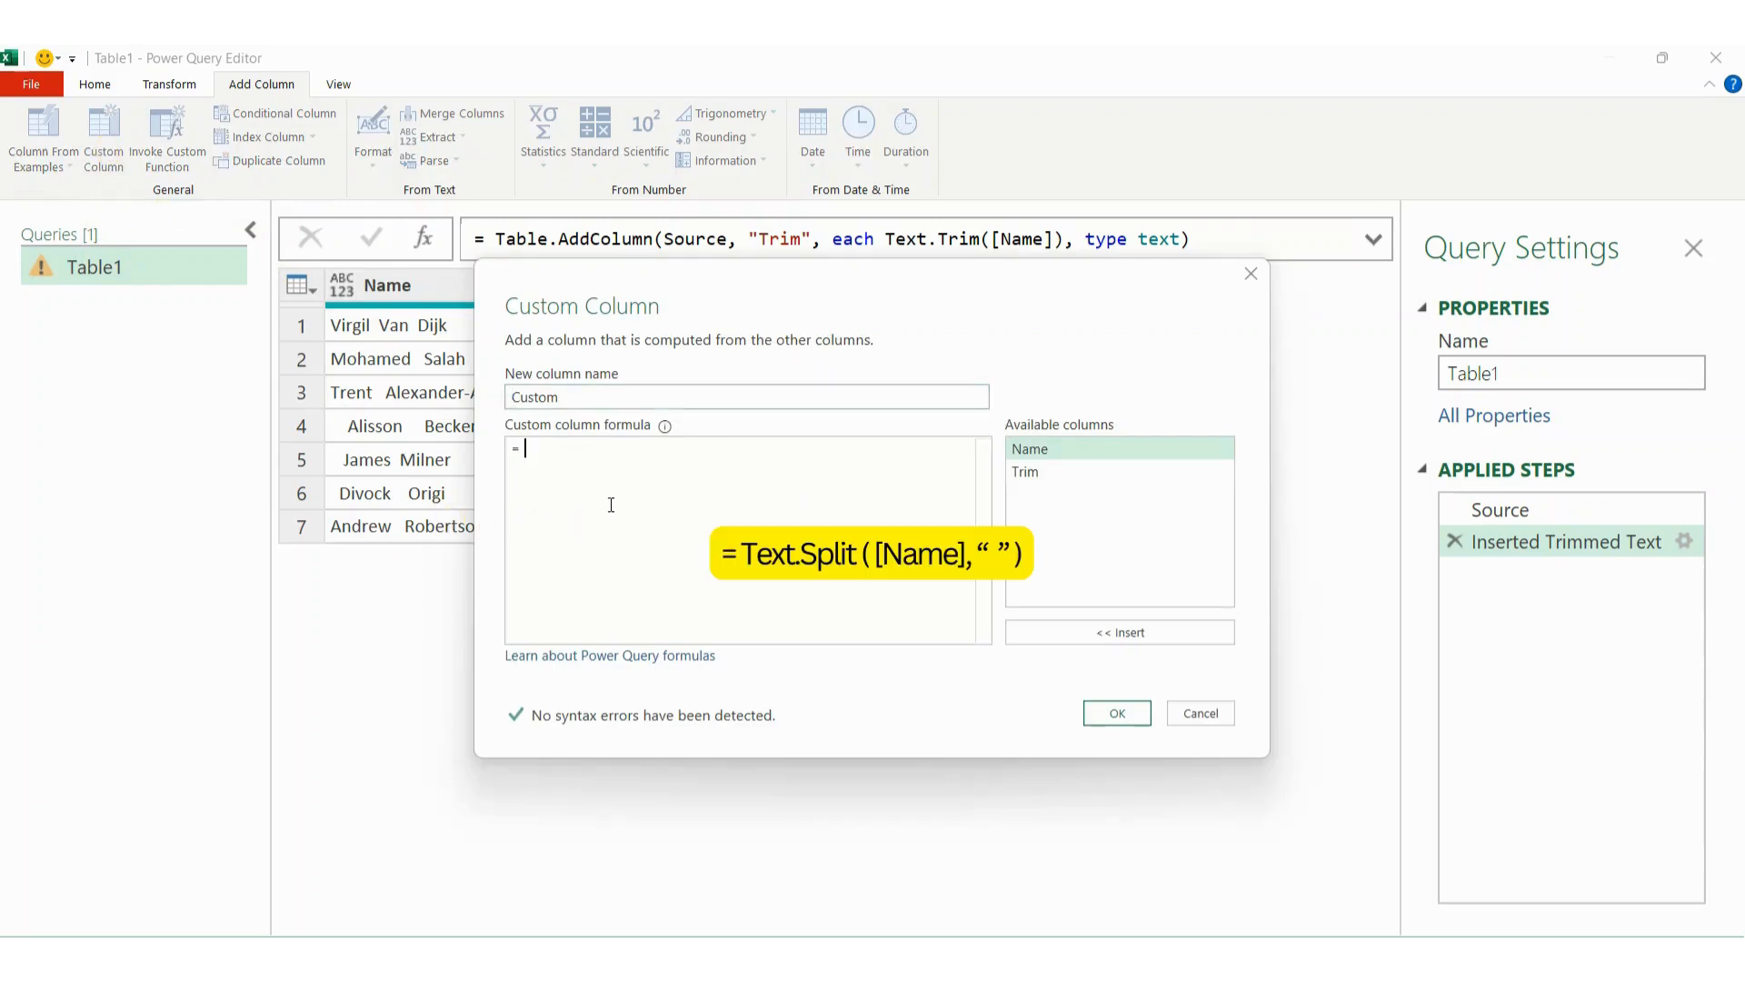
pyautogui.click(611, 505)
pyautogui.write('text')
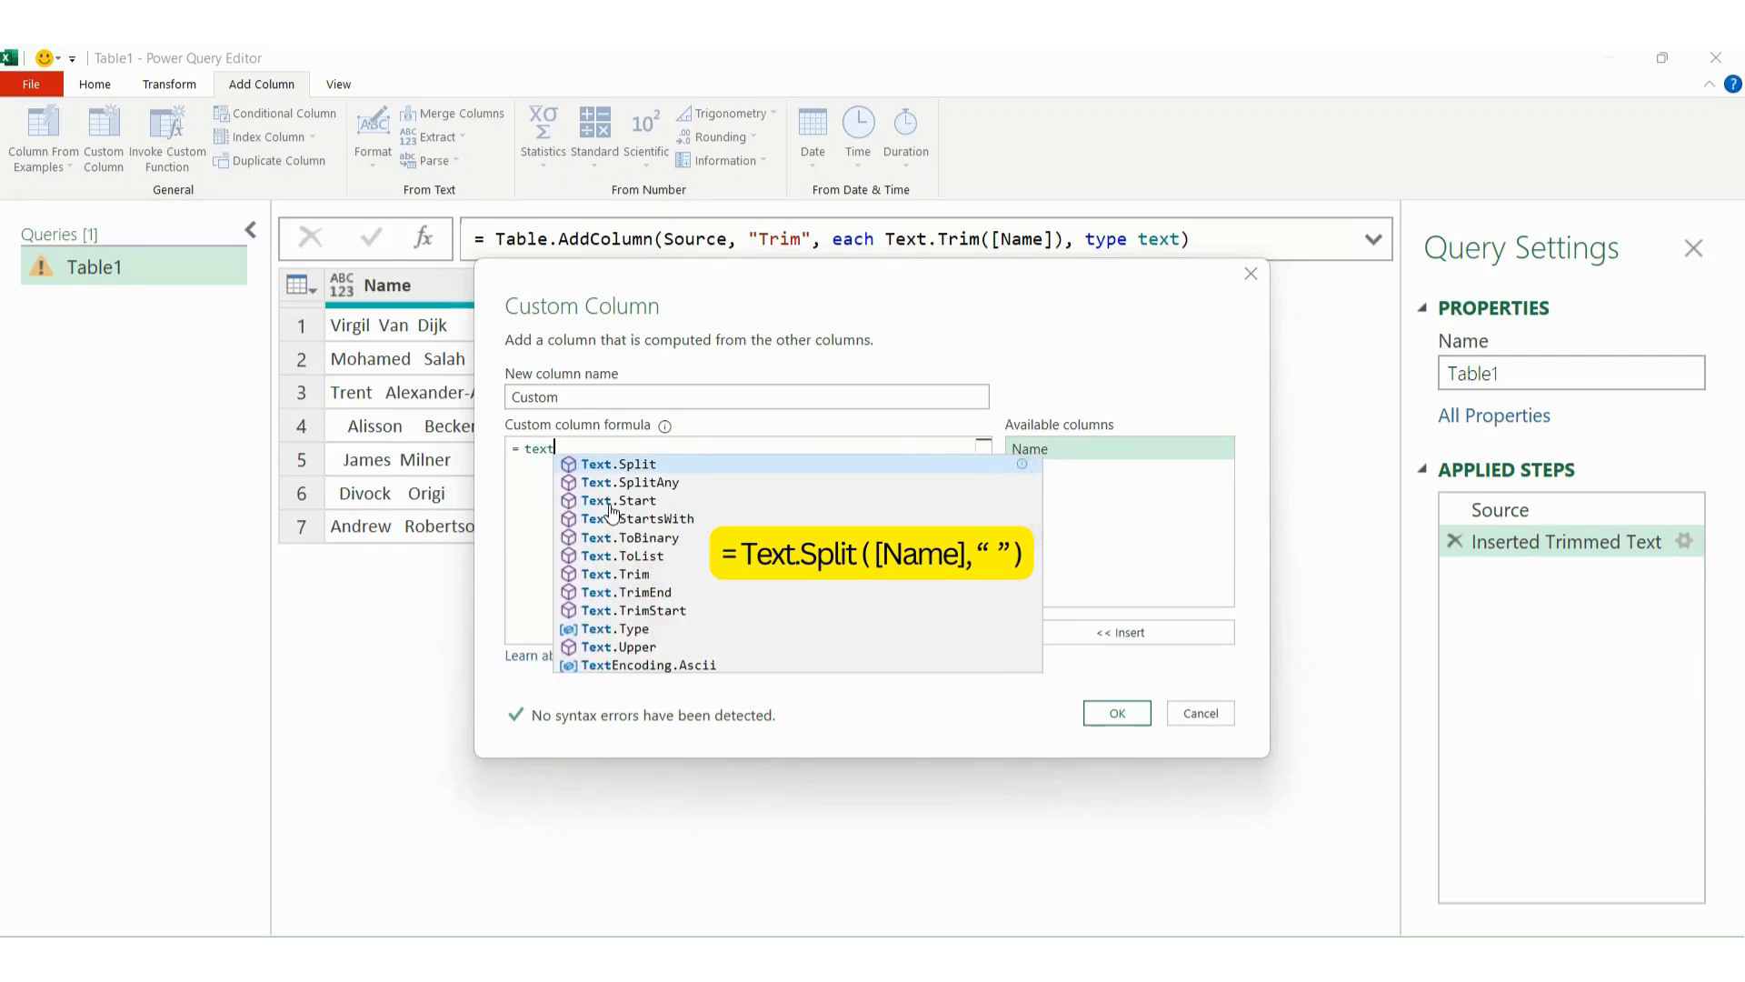
pyautogui.write('s')
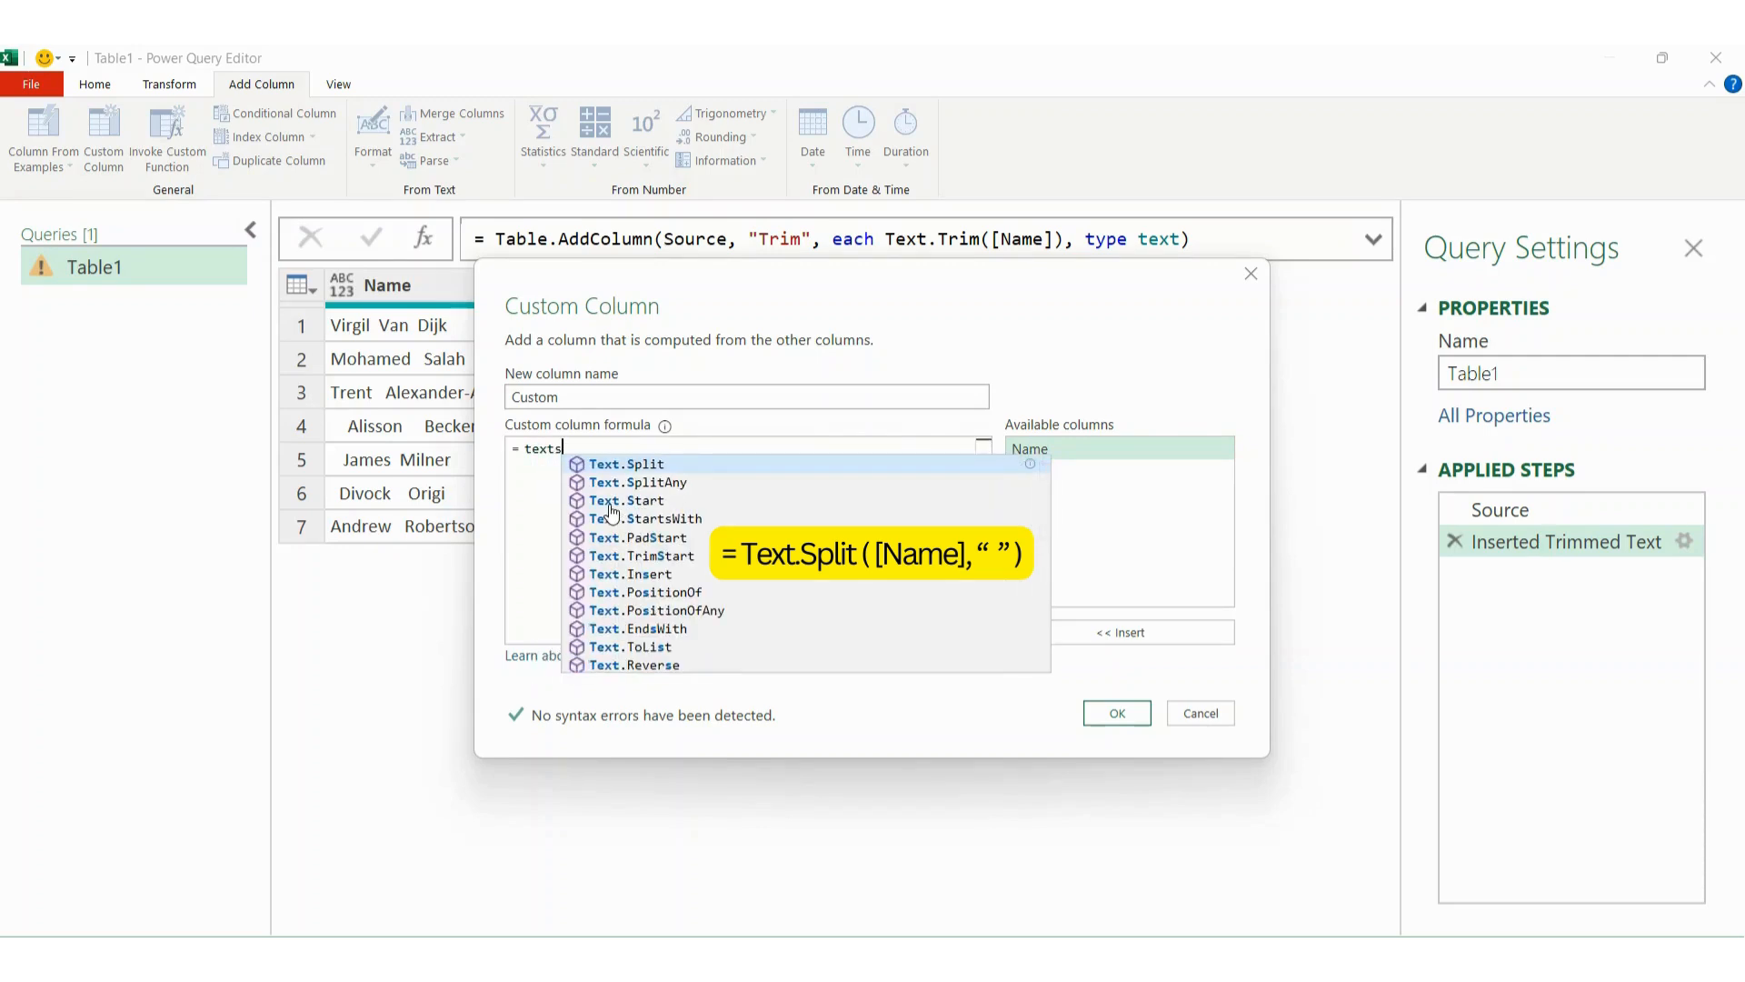
pyautogui.press('Tab')
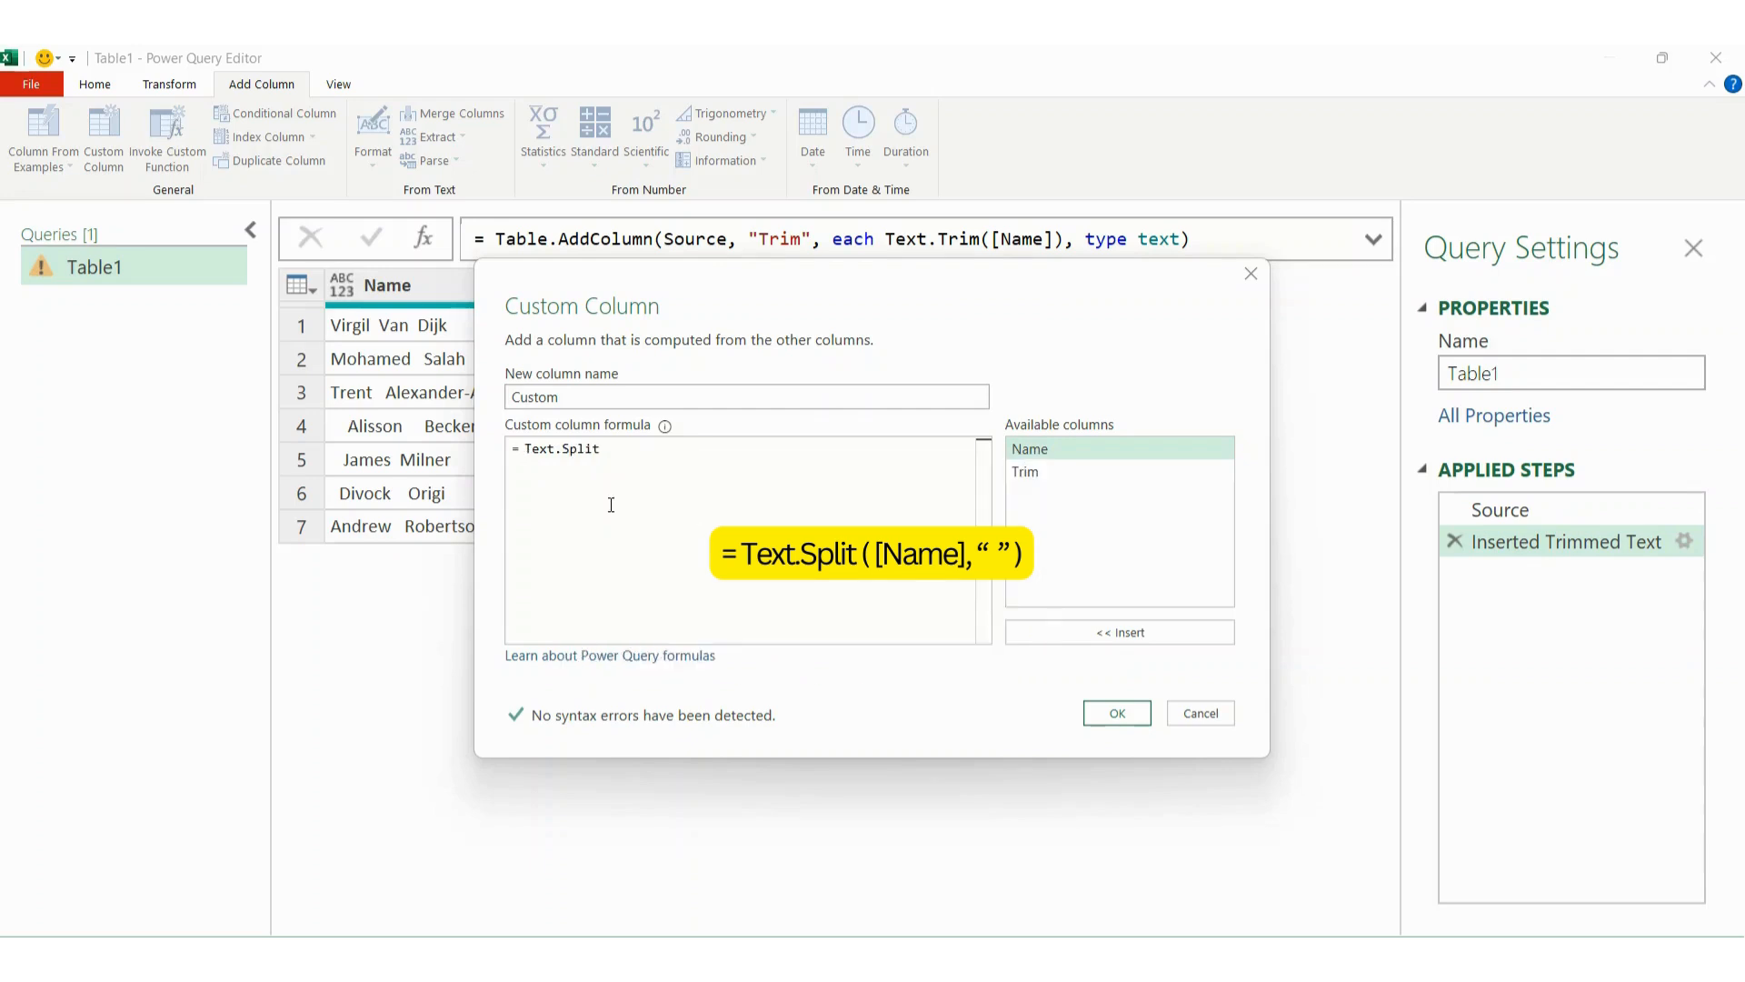
pyautogui.write('(')
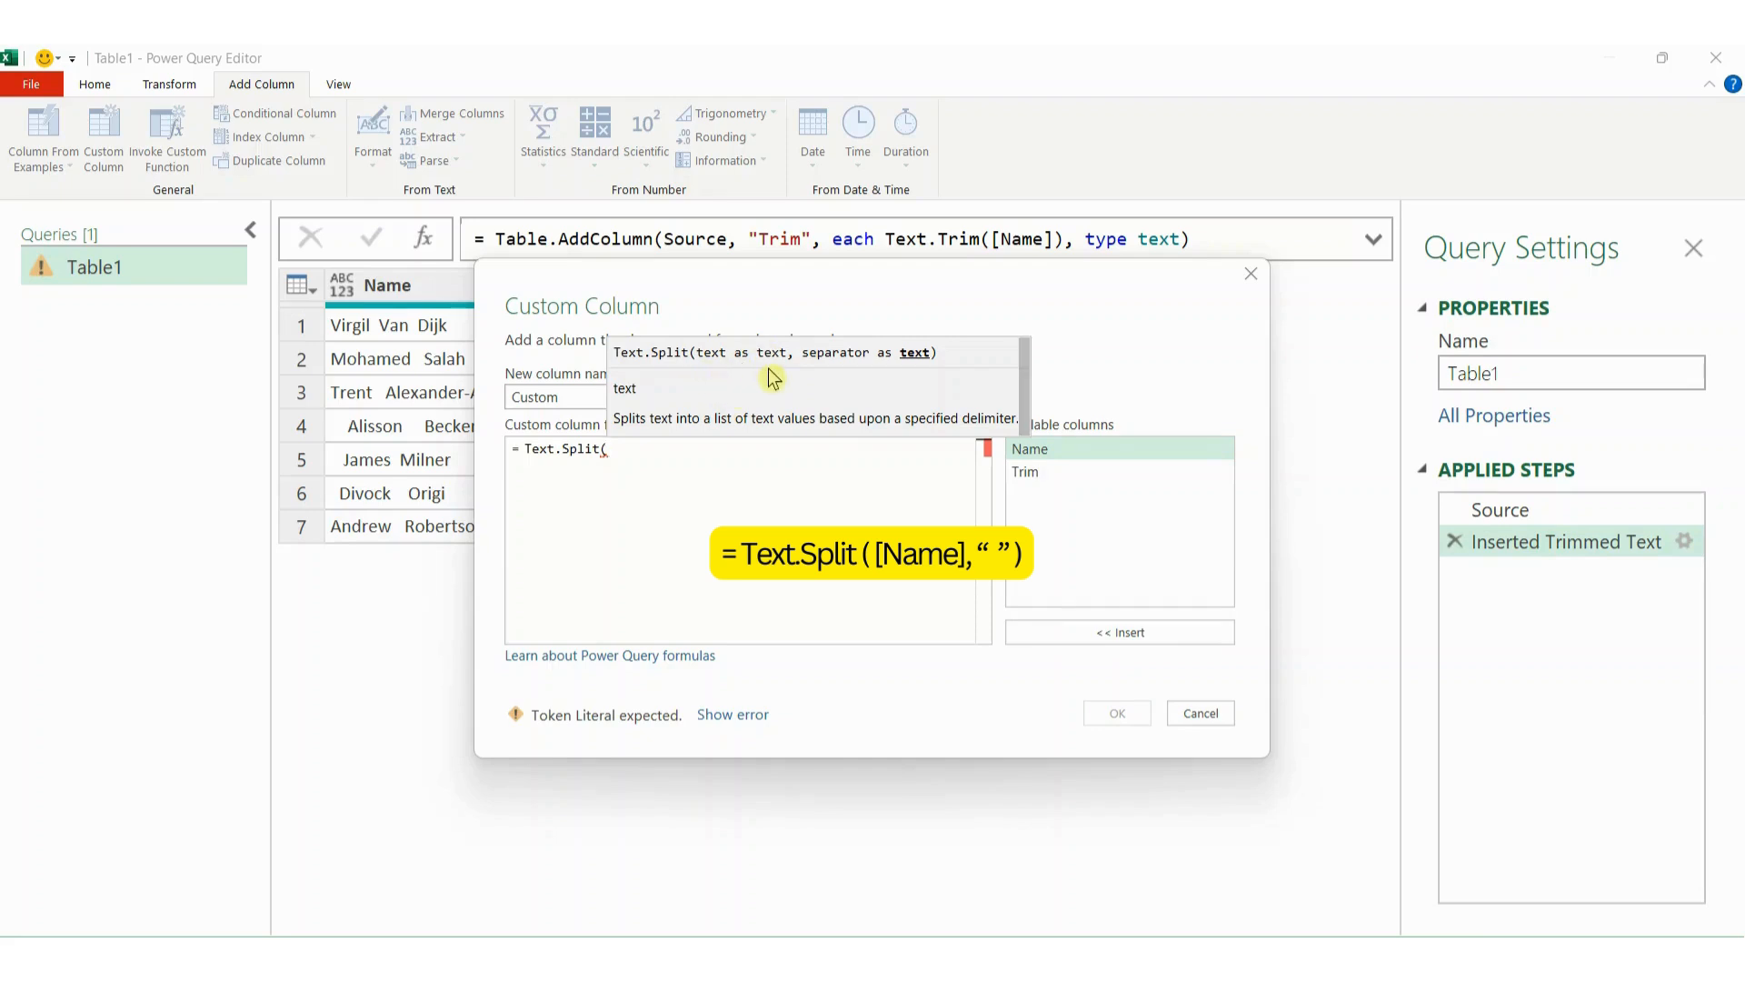
pyautogui.doubleClick(1053, 450)
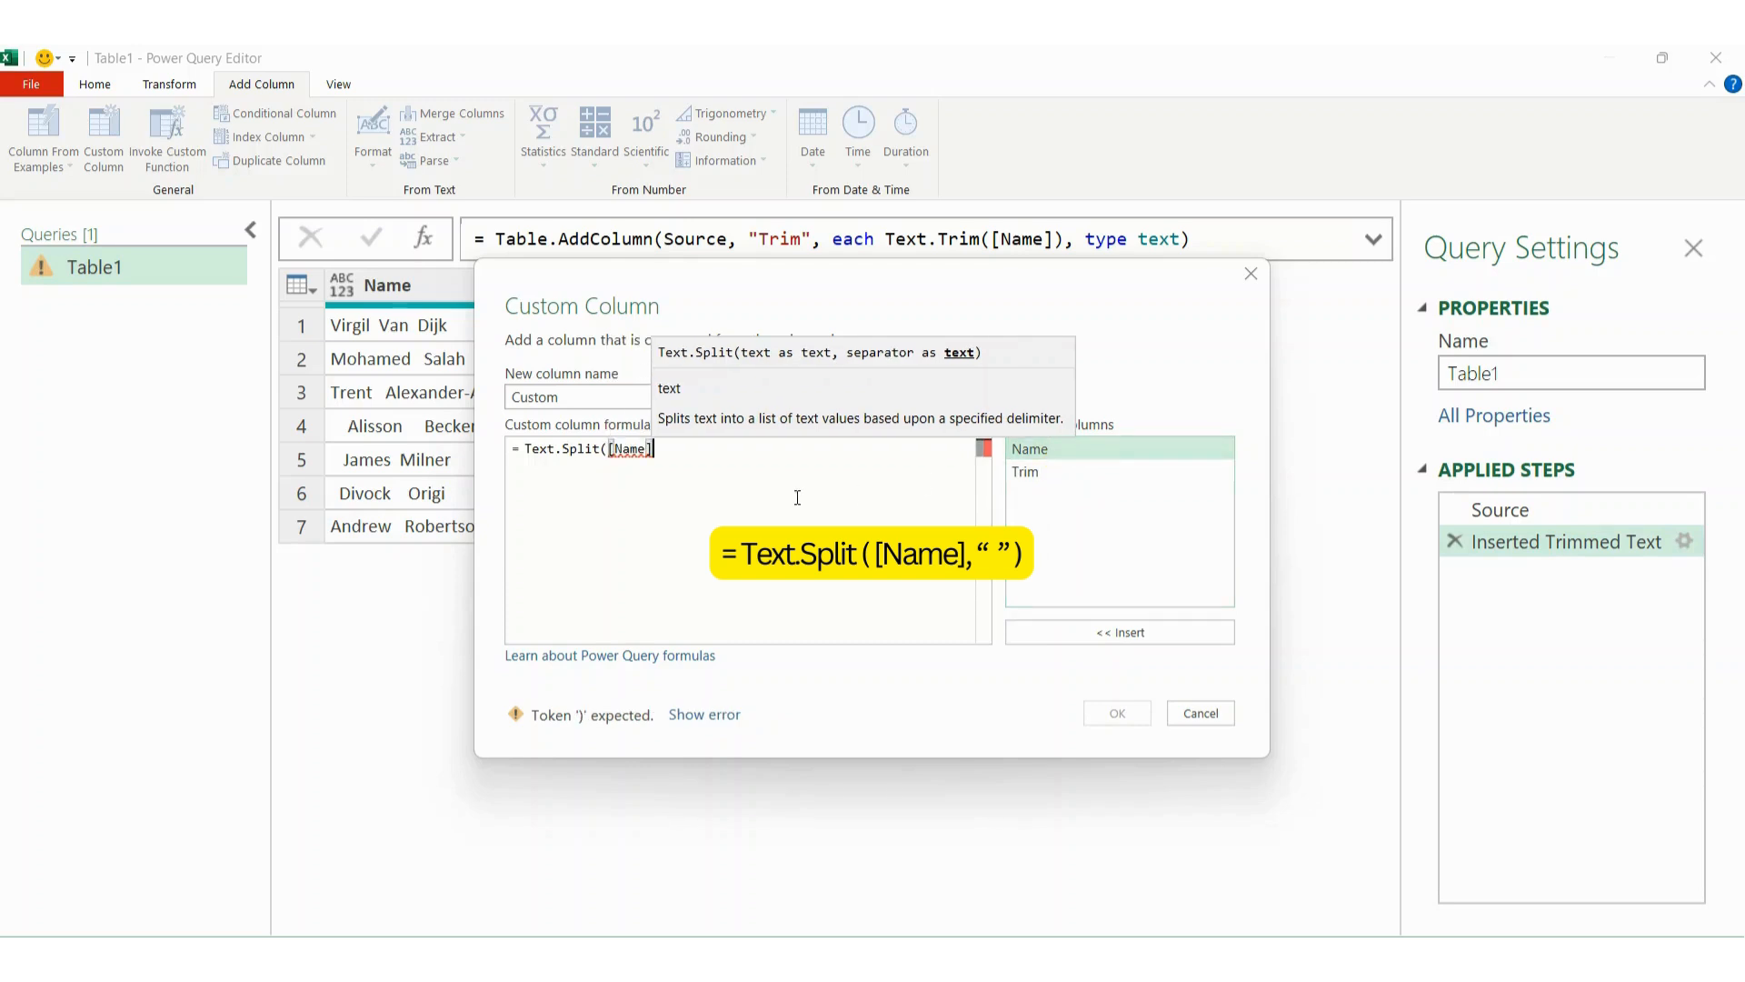
pyautogui.write(',')
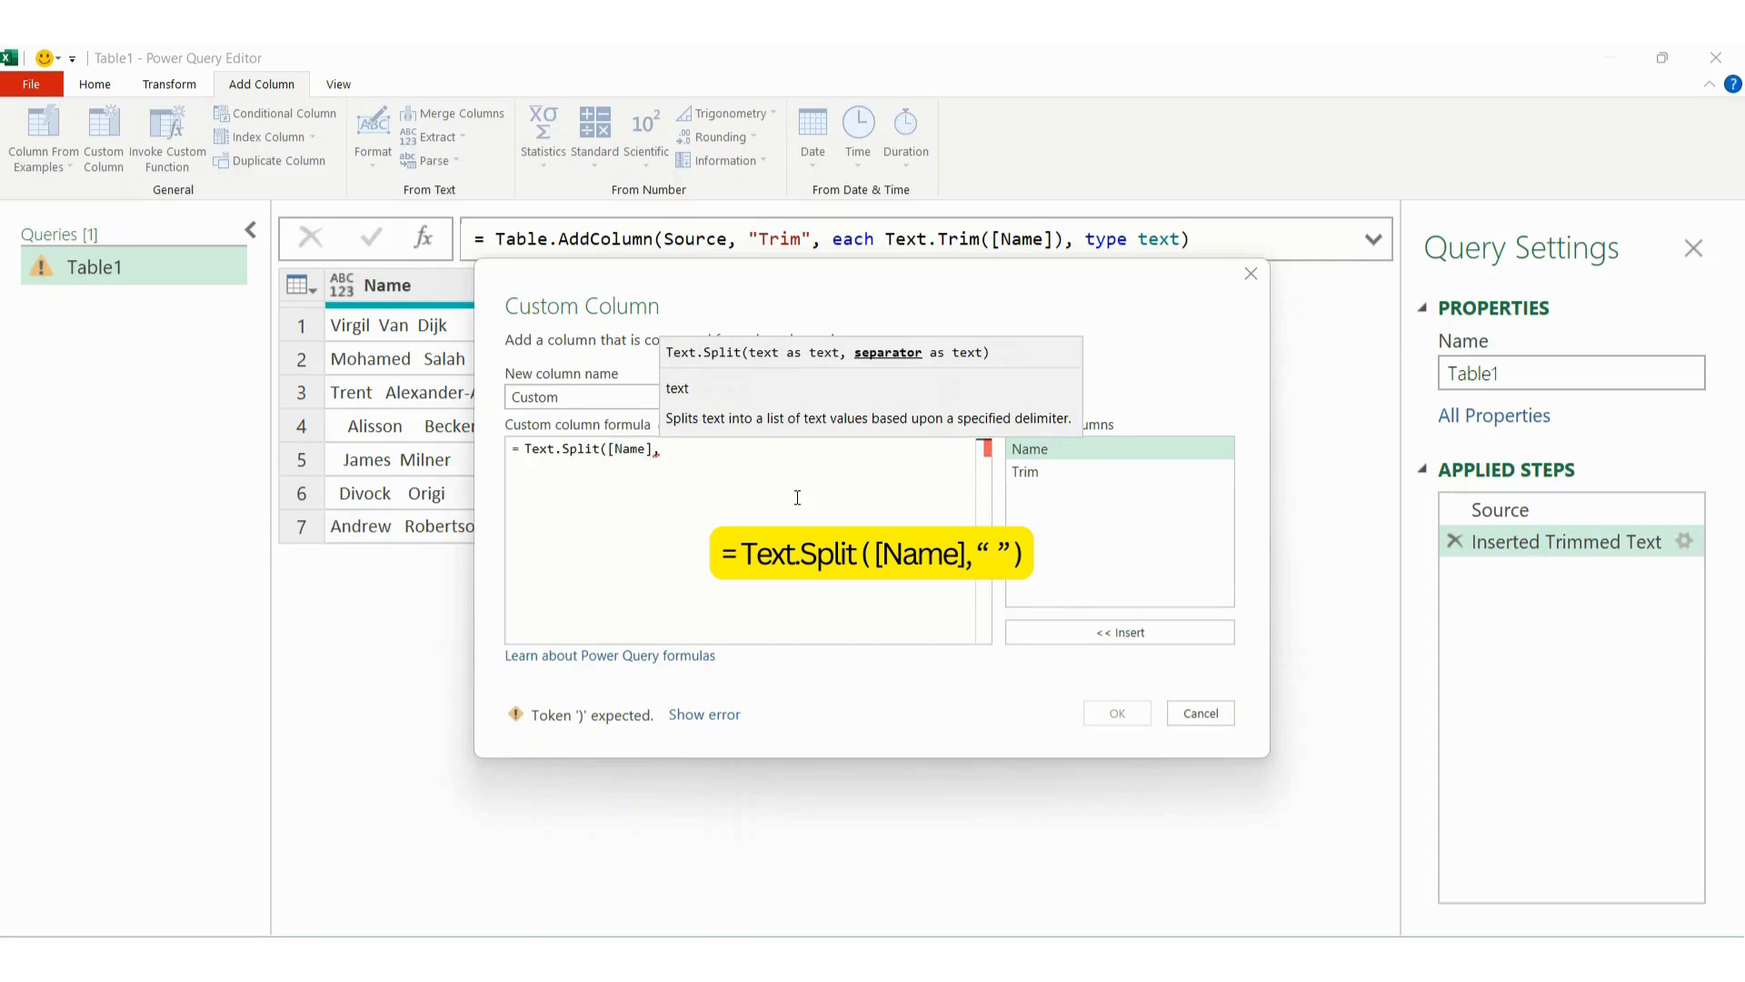
pyautogui.write('" "')
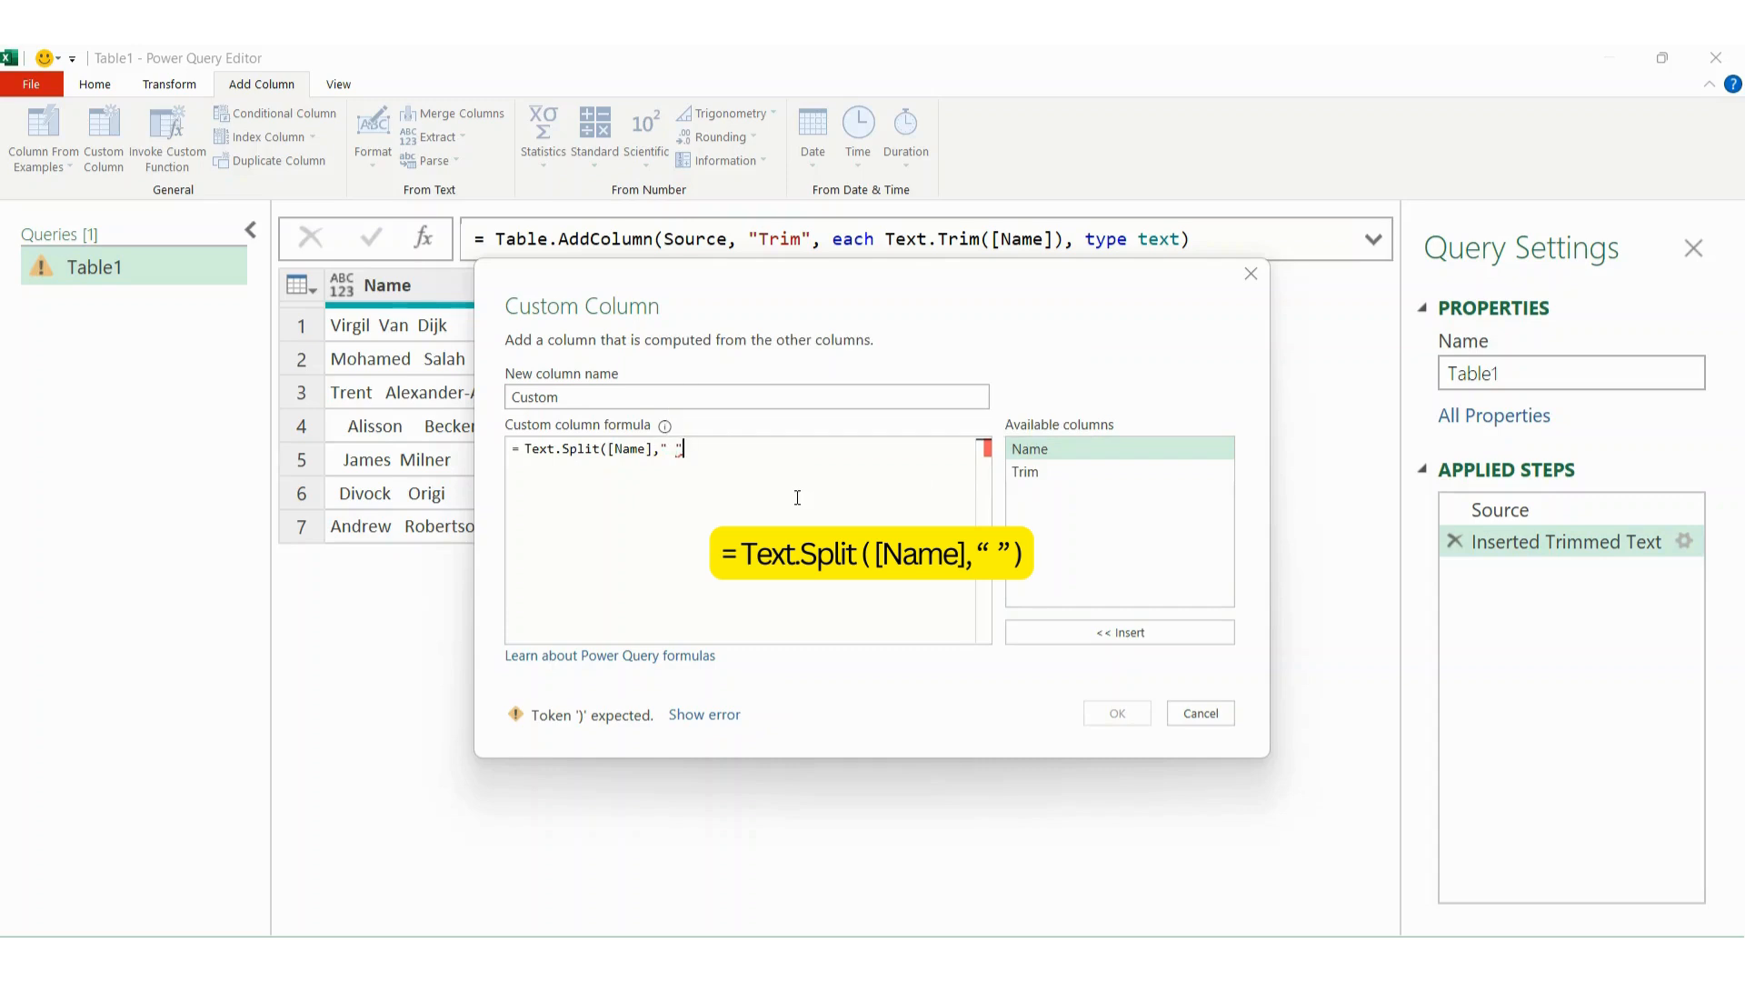
pyautogui.write(')')
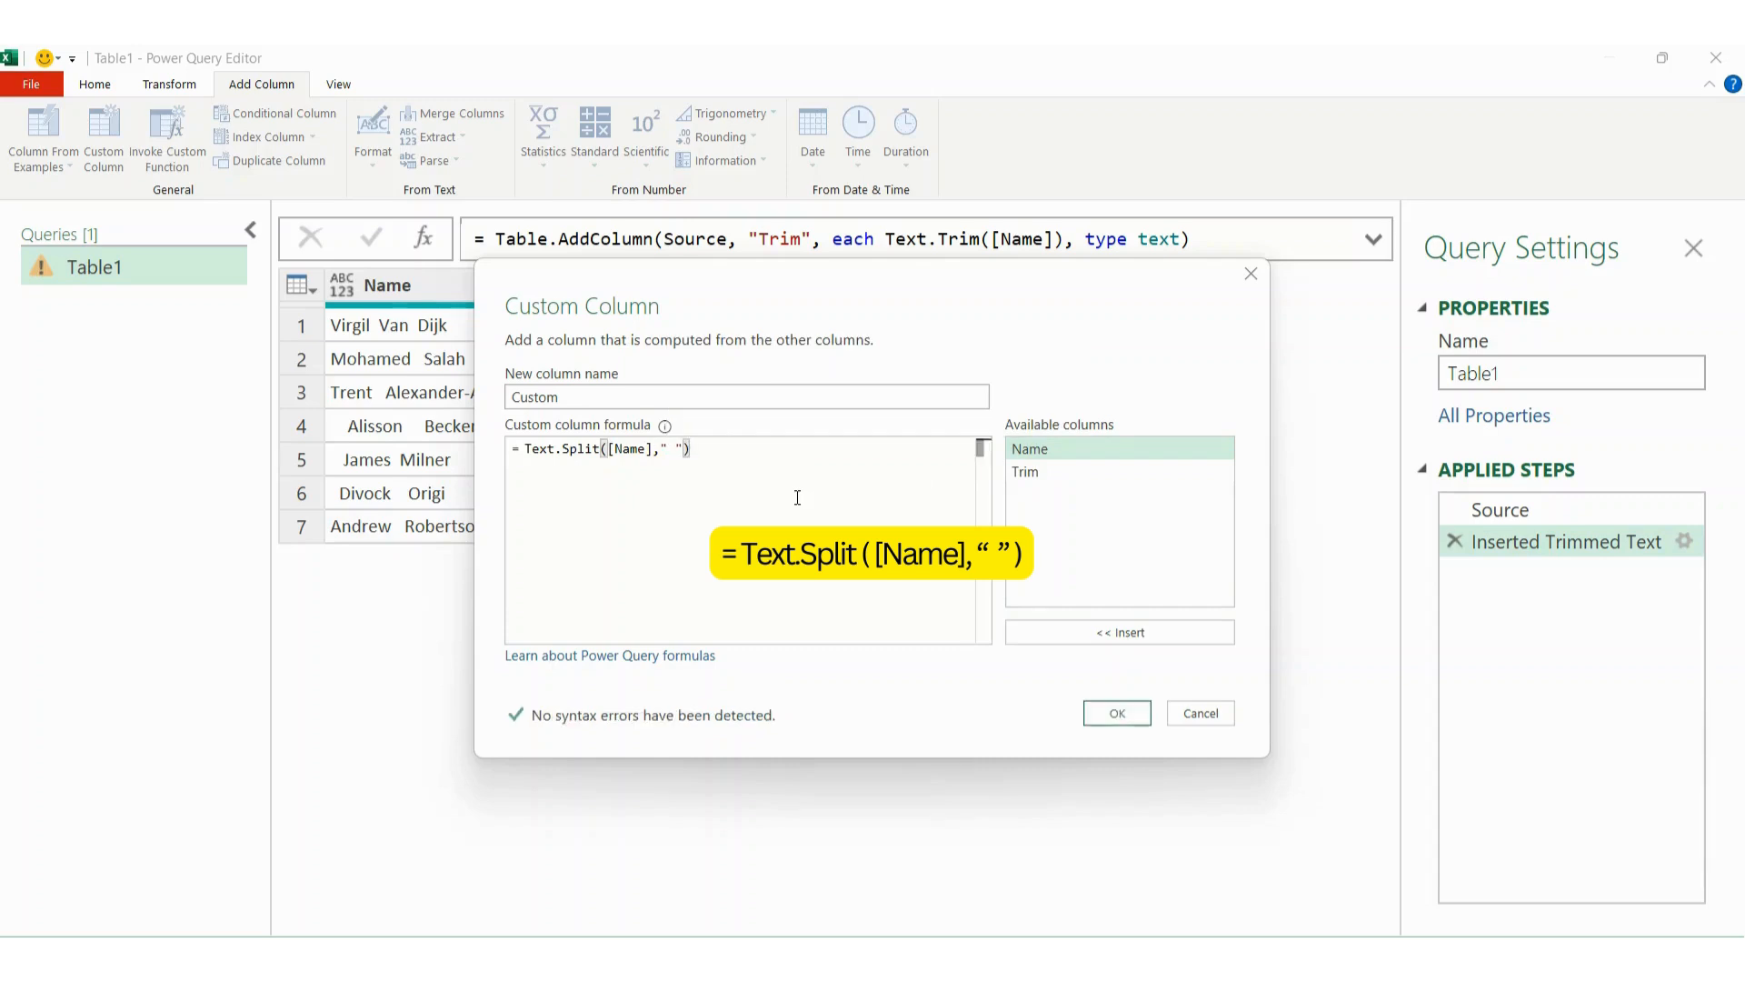
pyautogui.click(1111, 713)
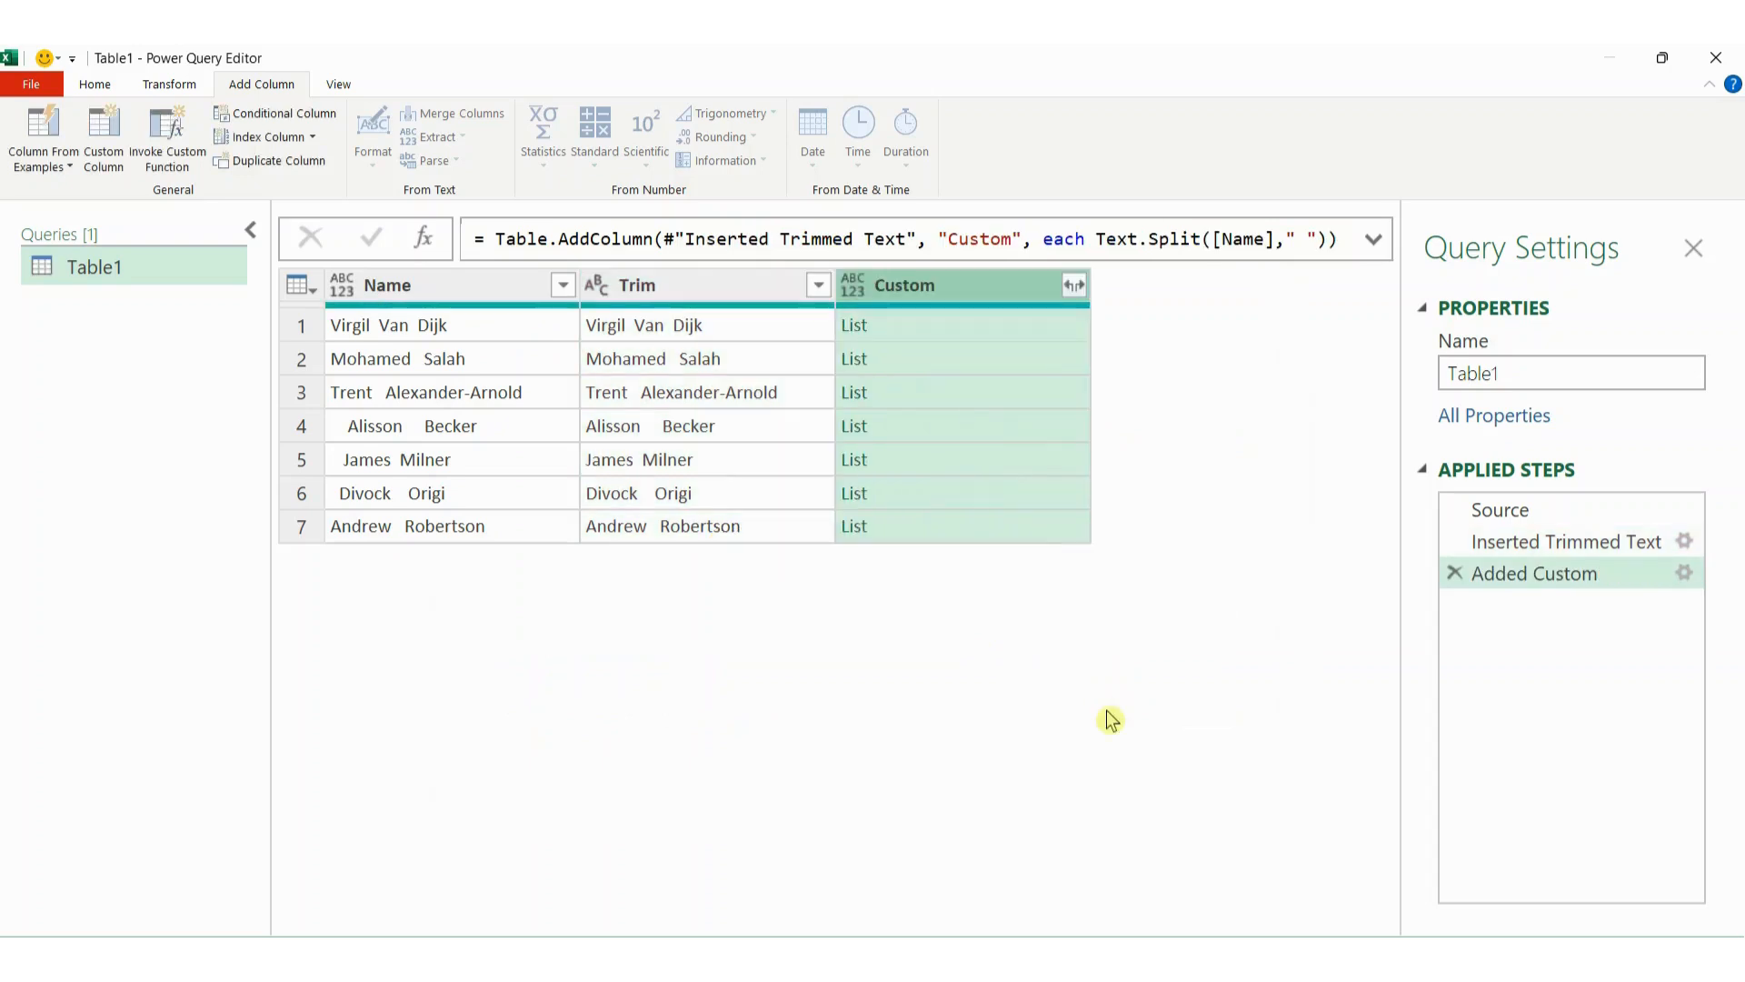
# Step: Preview the split lists in the first three rows of the Custom column and examine their blank items
pyautogui.click(938, 327)
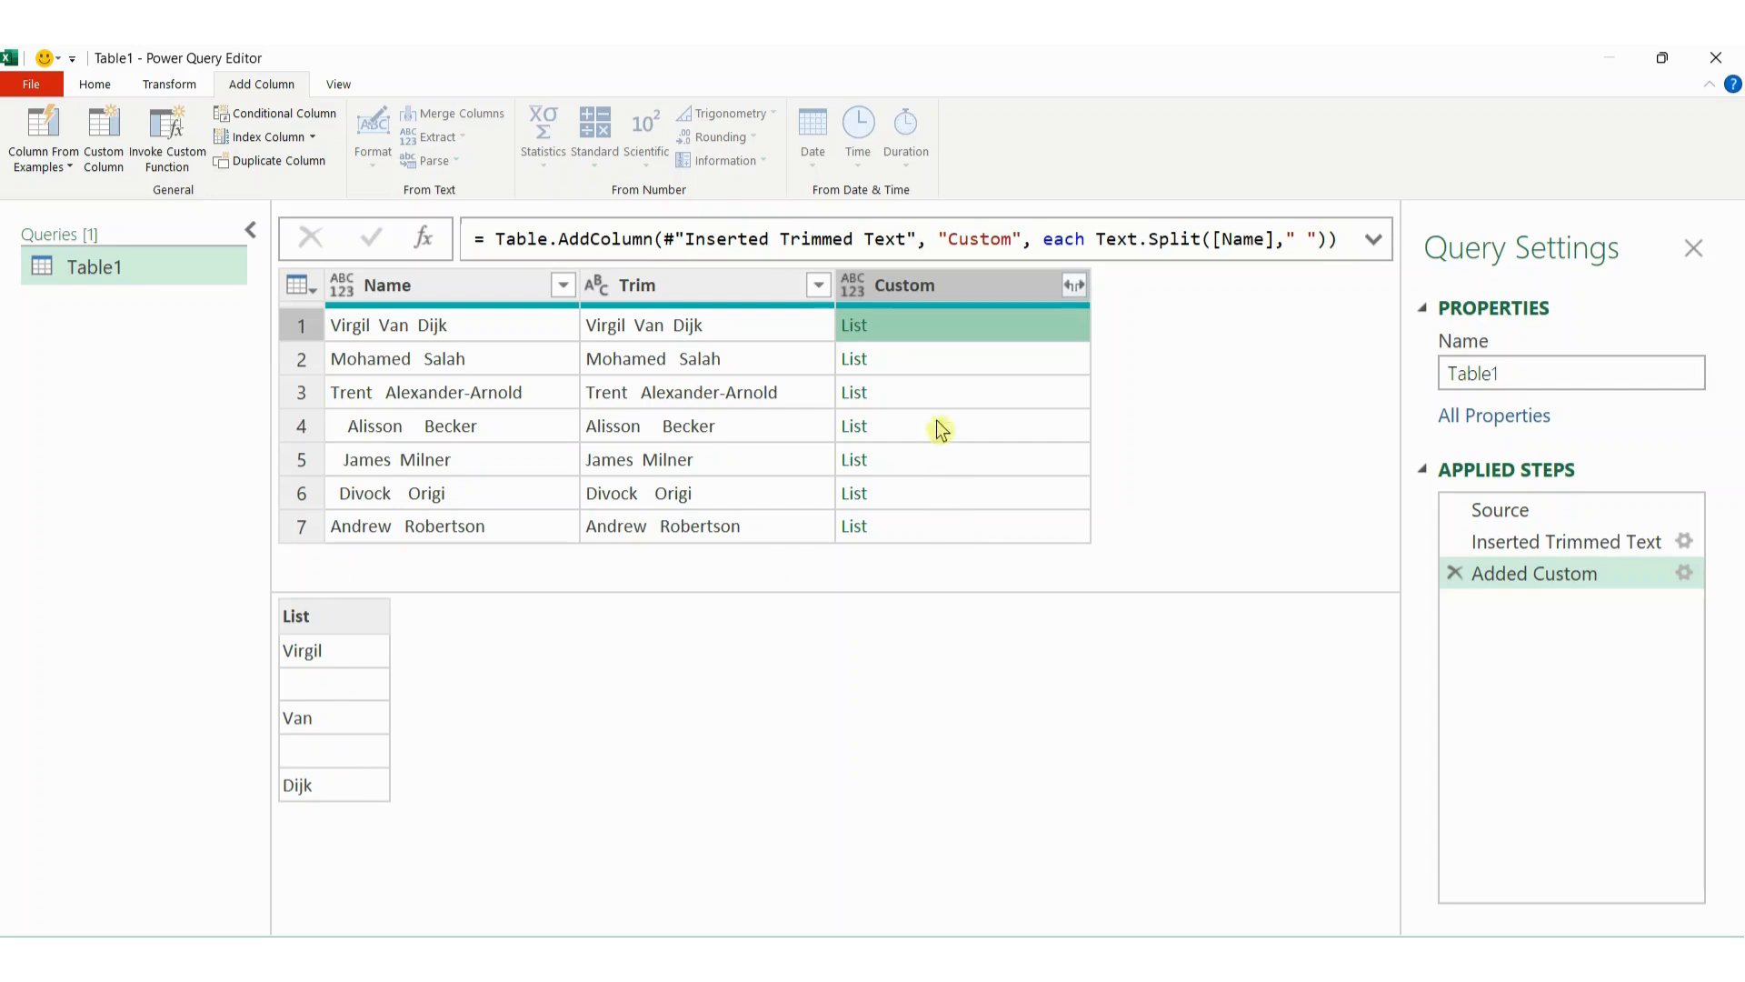
pyautogui.click(944, 363)
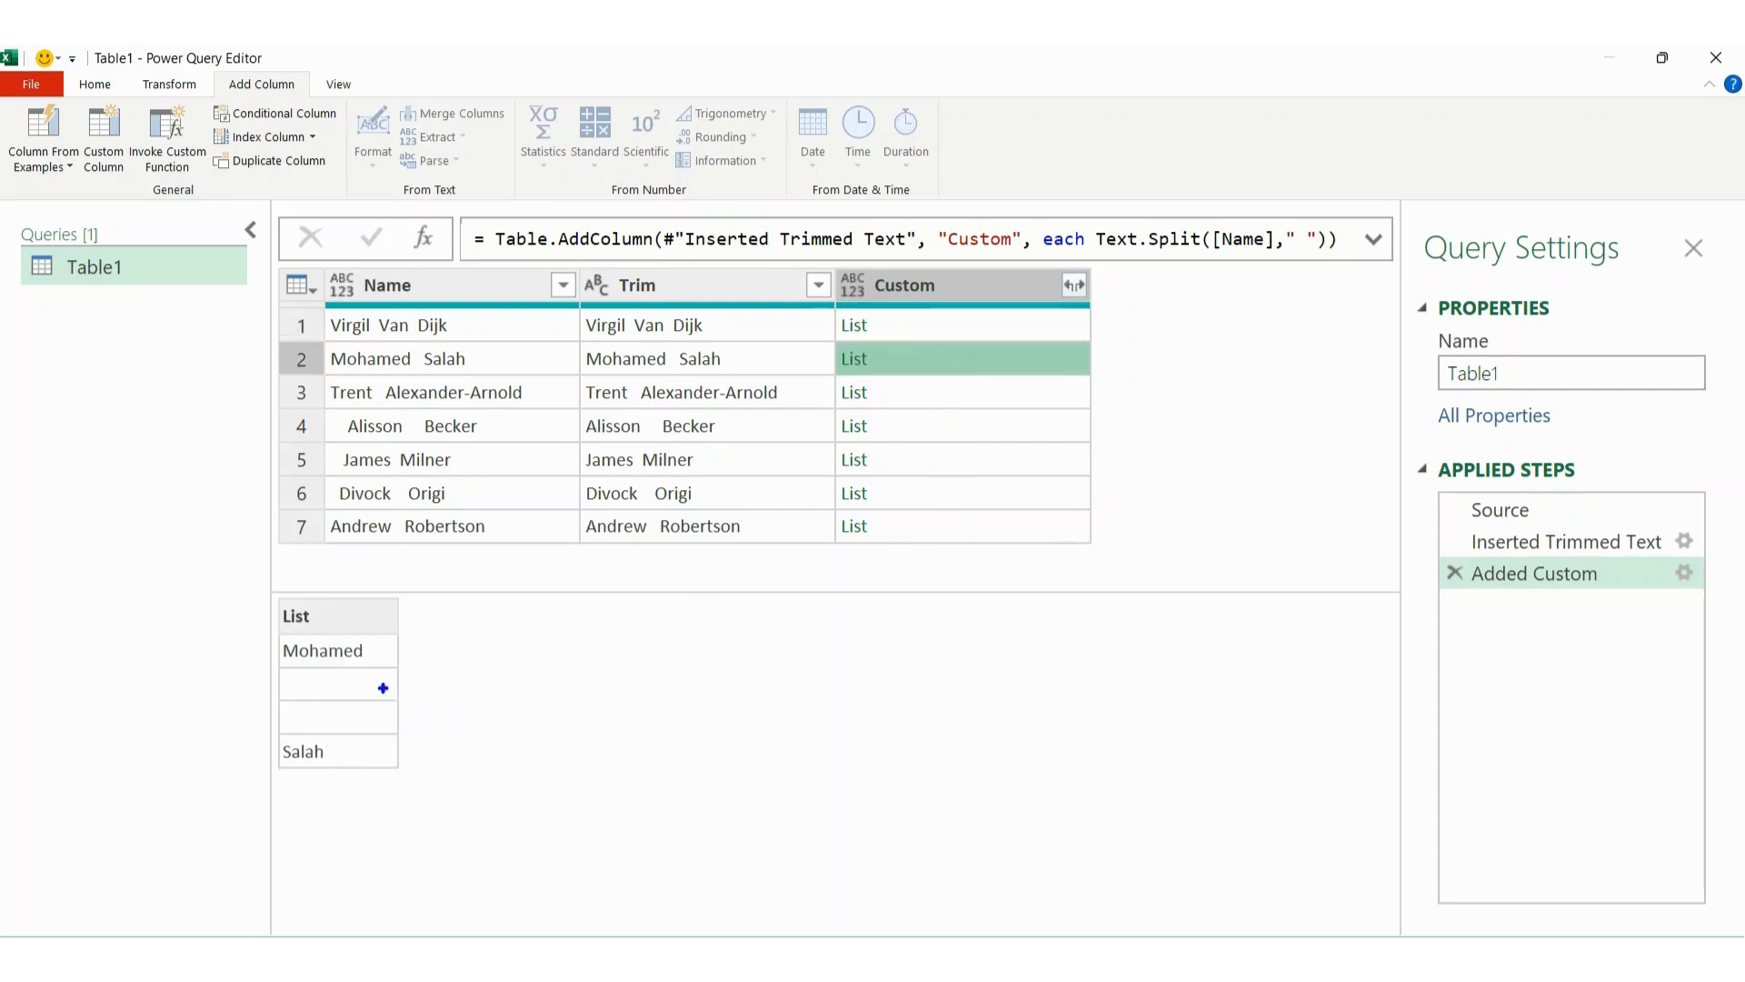
pyautogui.moveTo(382, 688)
pyautogui.mouseDown()
pyautogui.moveTo(434, 687)
pyautogui.moveTo(382, 686)
pyautogui.moveTo(381, 725)
pyautogui.moveTo(433, 721)
pyautogui.mouseUp()
pyautogui.press('Escape')
pyautogui.click(960, 398)
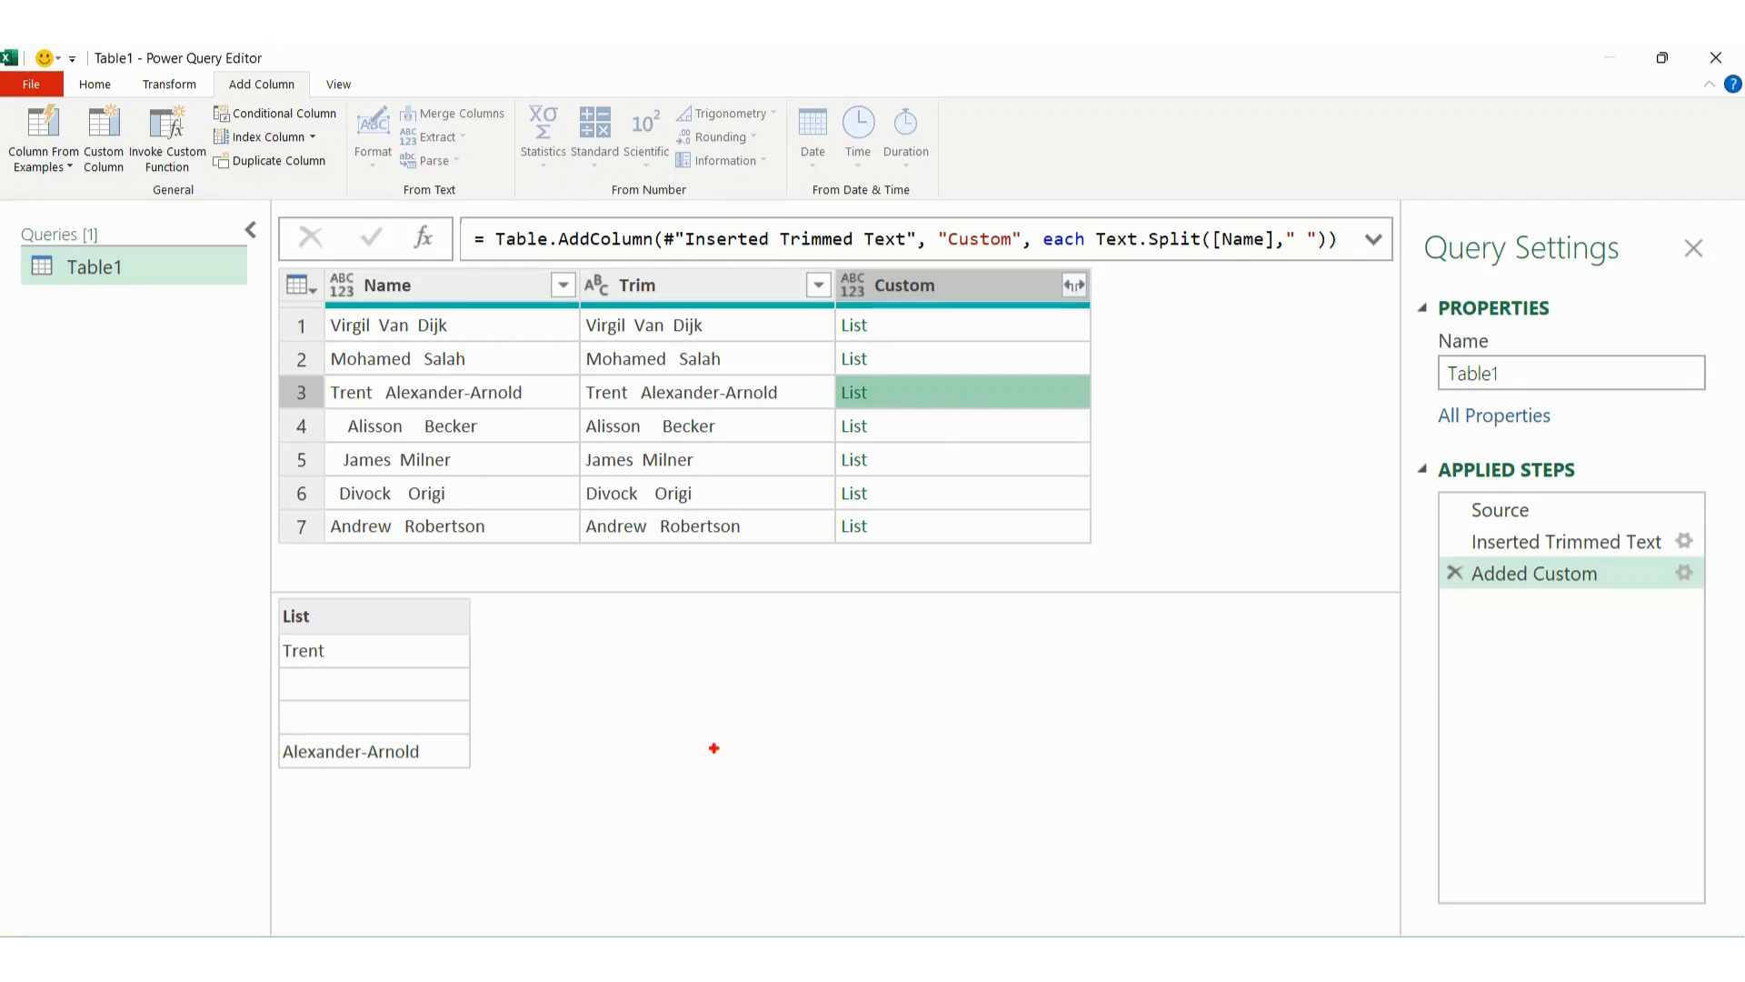
pyautogui.moveTo(434, 685)
pyautogui.mouseDown()
pyautogui.moveTo(465, 683)
pyautogui.moveTo(481, 705)
pyautogui.mouseUp()
pyautogui.press('Escape')
# Step: Edit the Added Custom step's formula by inserting List.RemoveItems( in front of Text.Split
pyautogui.click(1685, 577)
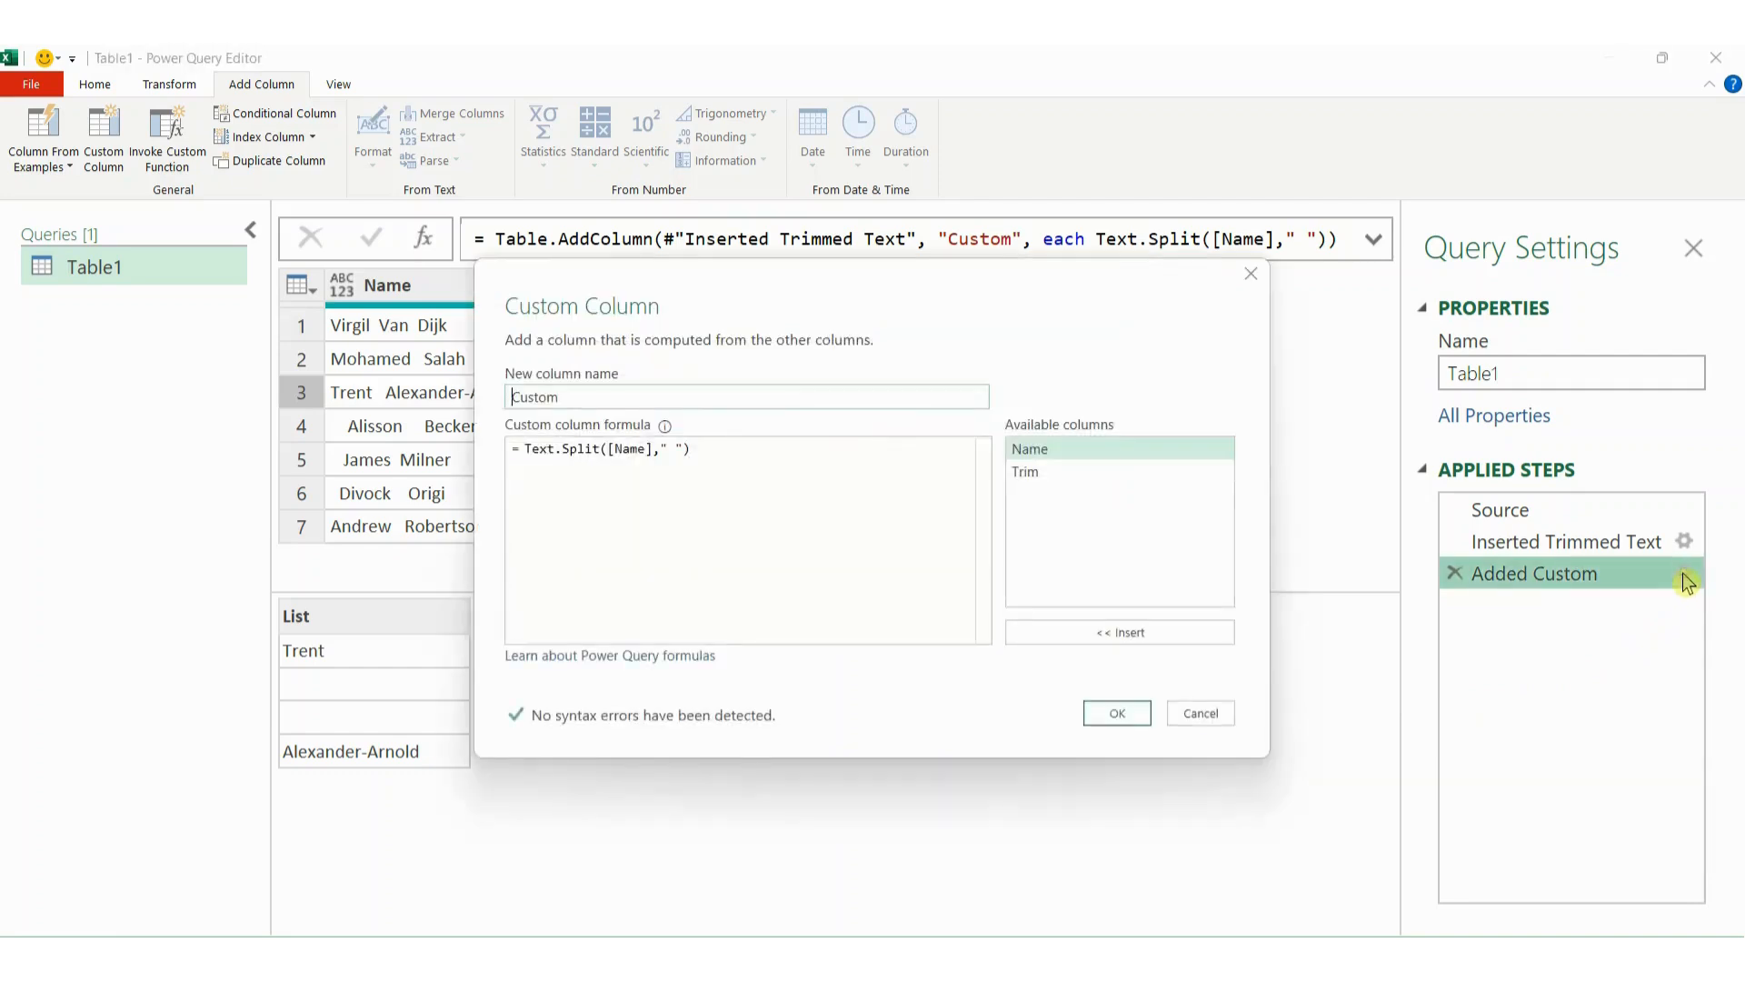
pyautogui.click(812, 573)
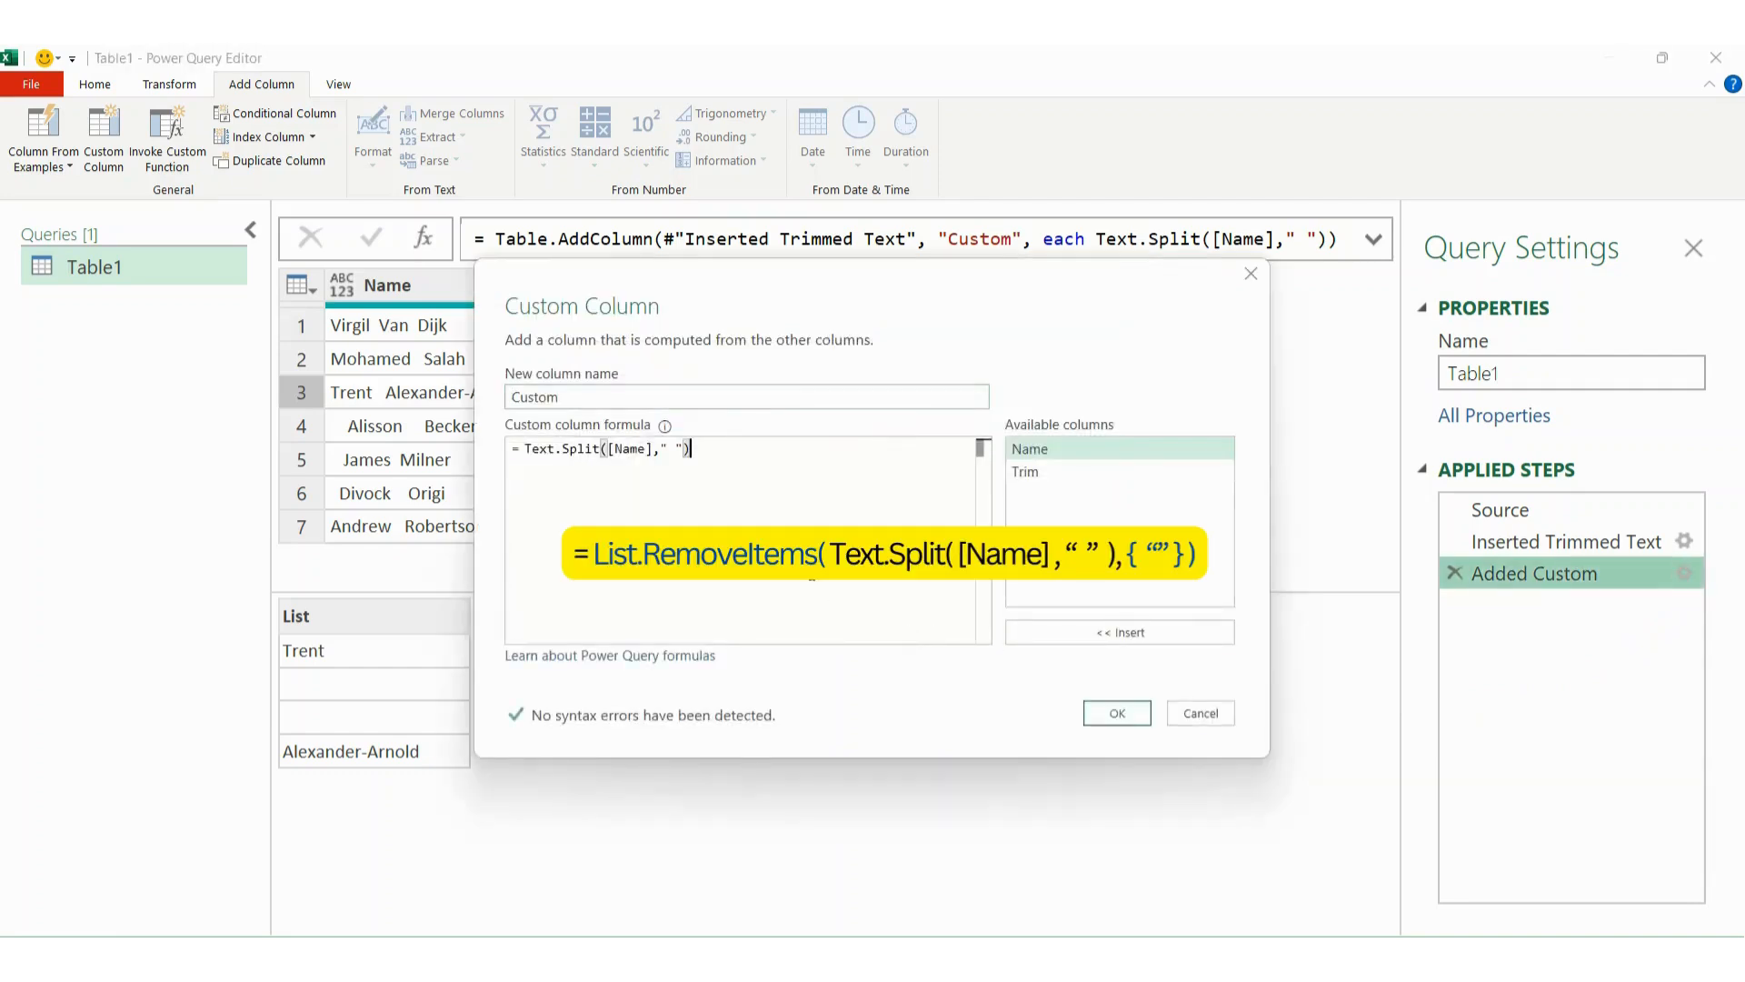
pyautogui.click(525, 449)
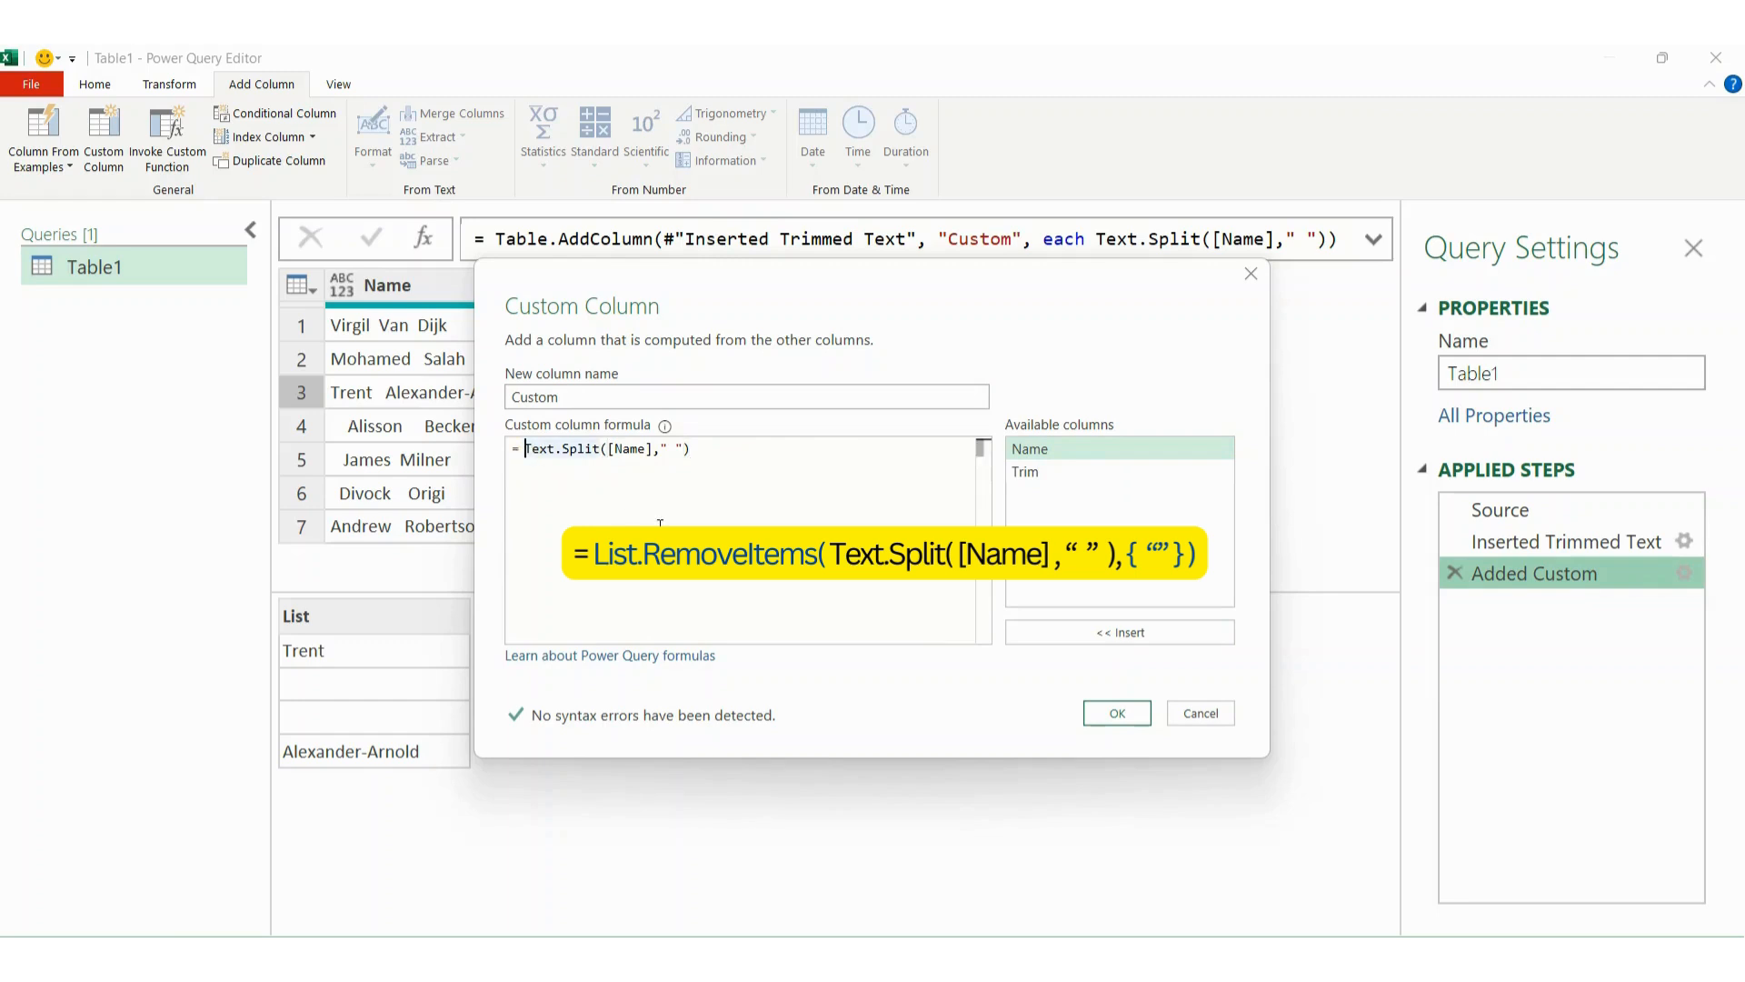
pyautogui.write('listr')
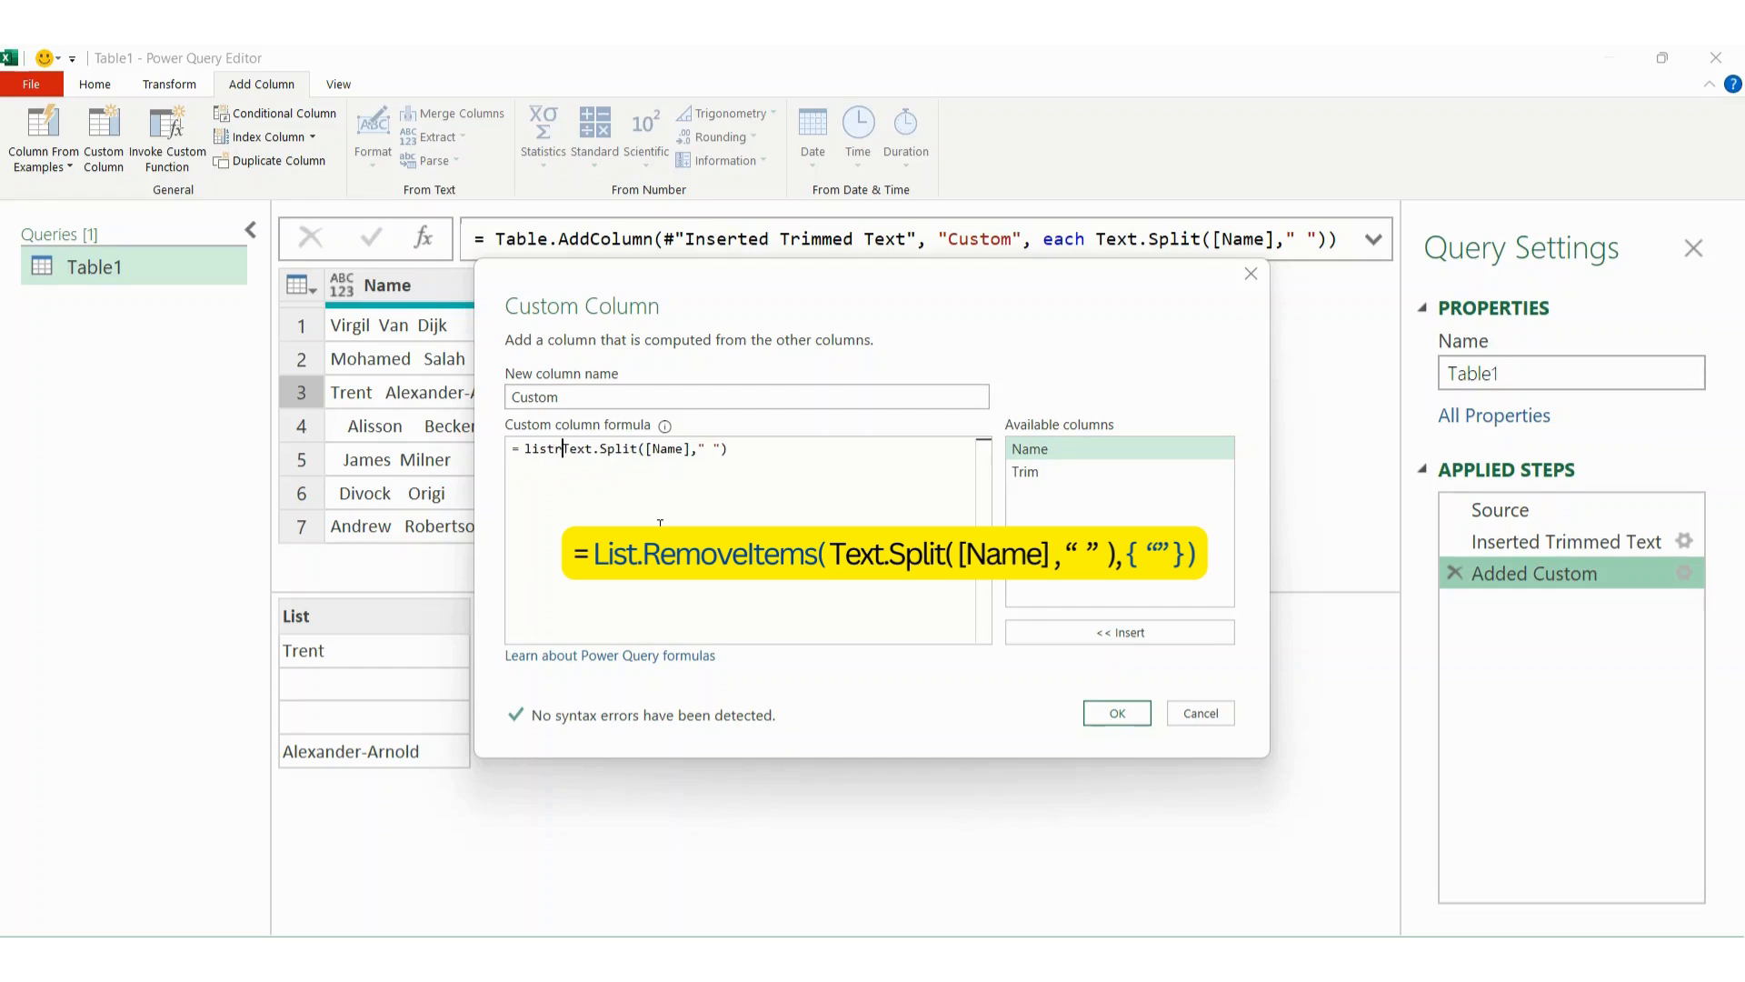
pyautogui.press('BackSpace')
pyautogui.press('BackSpace')
pyautogui.press('BackSpace')
pyautogui.press('BackSpace')
pyautogui.write('List')
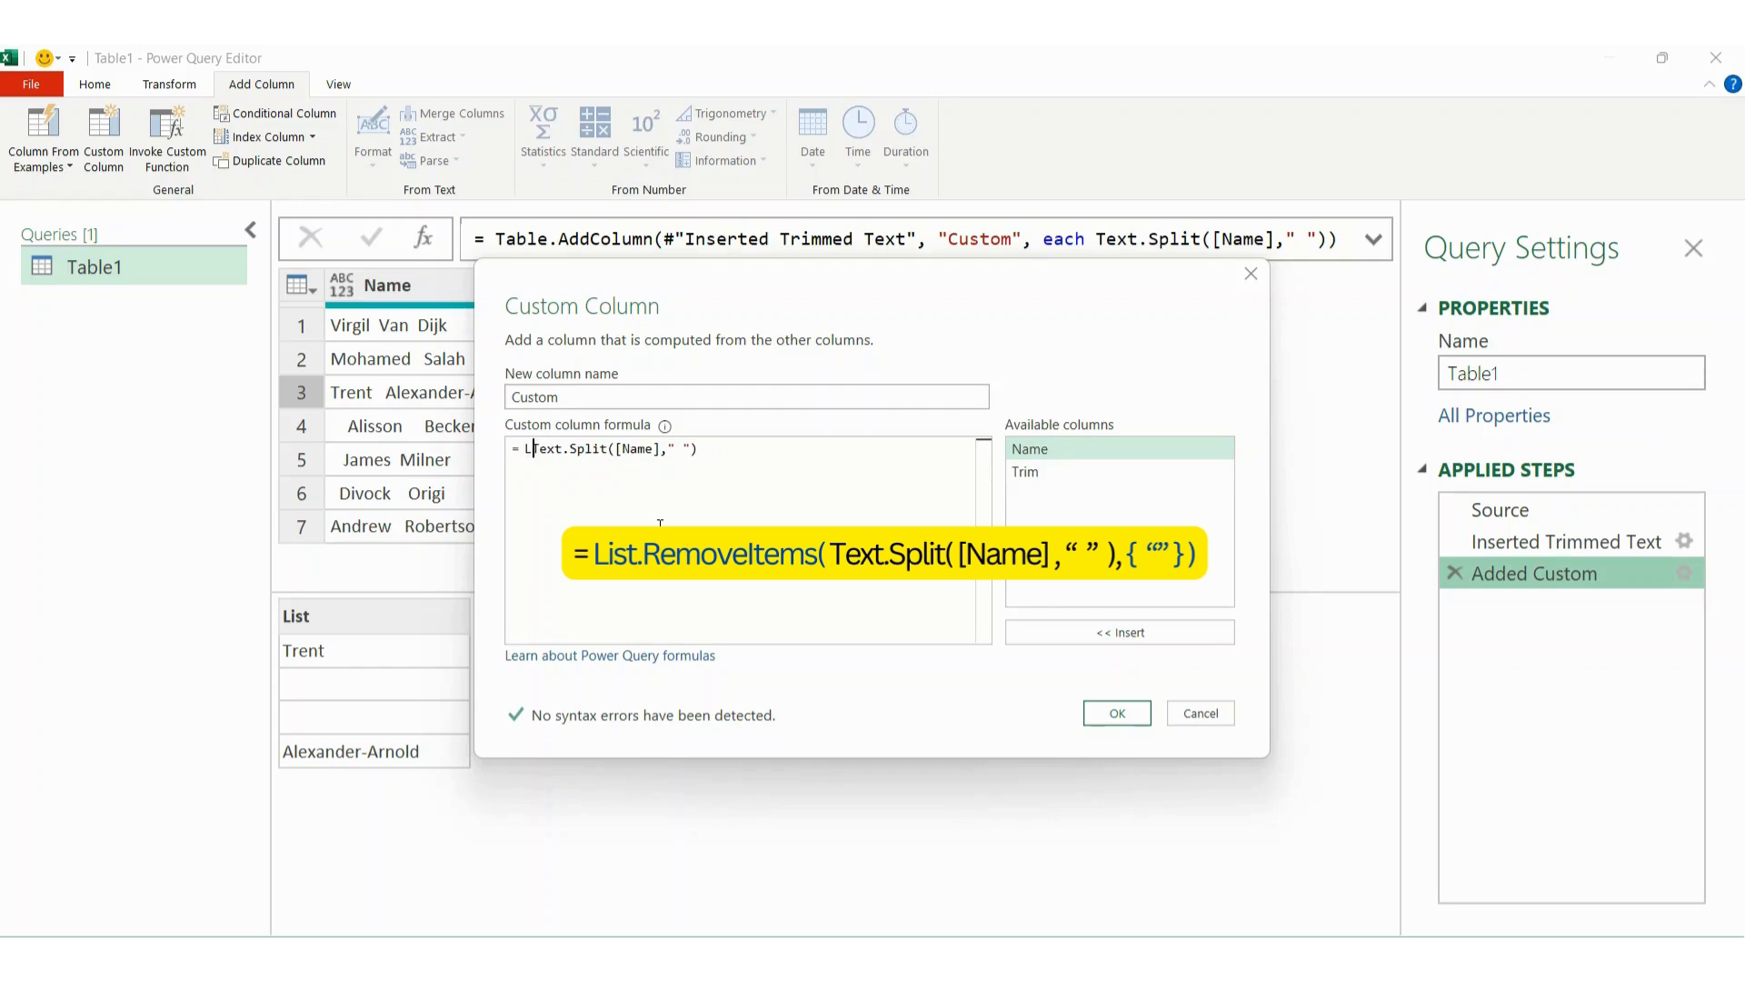
pyautogui.write('.Re')
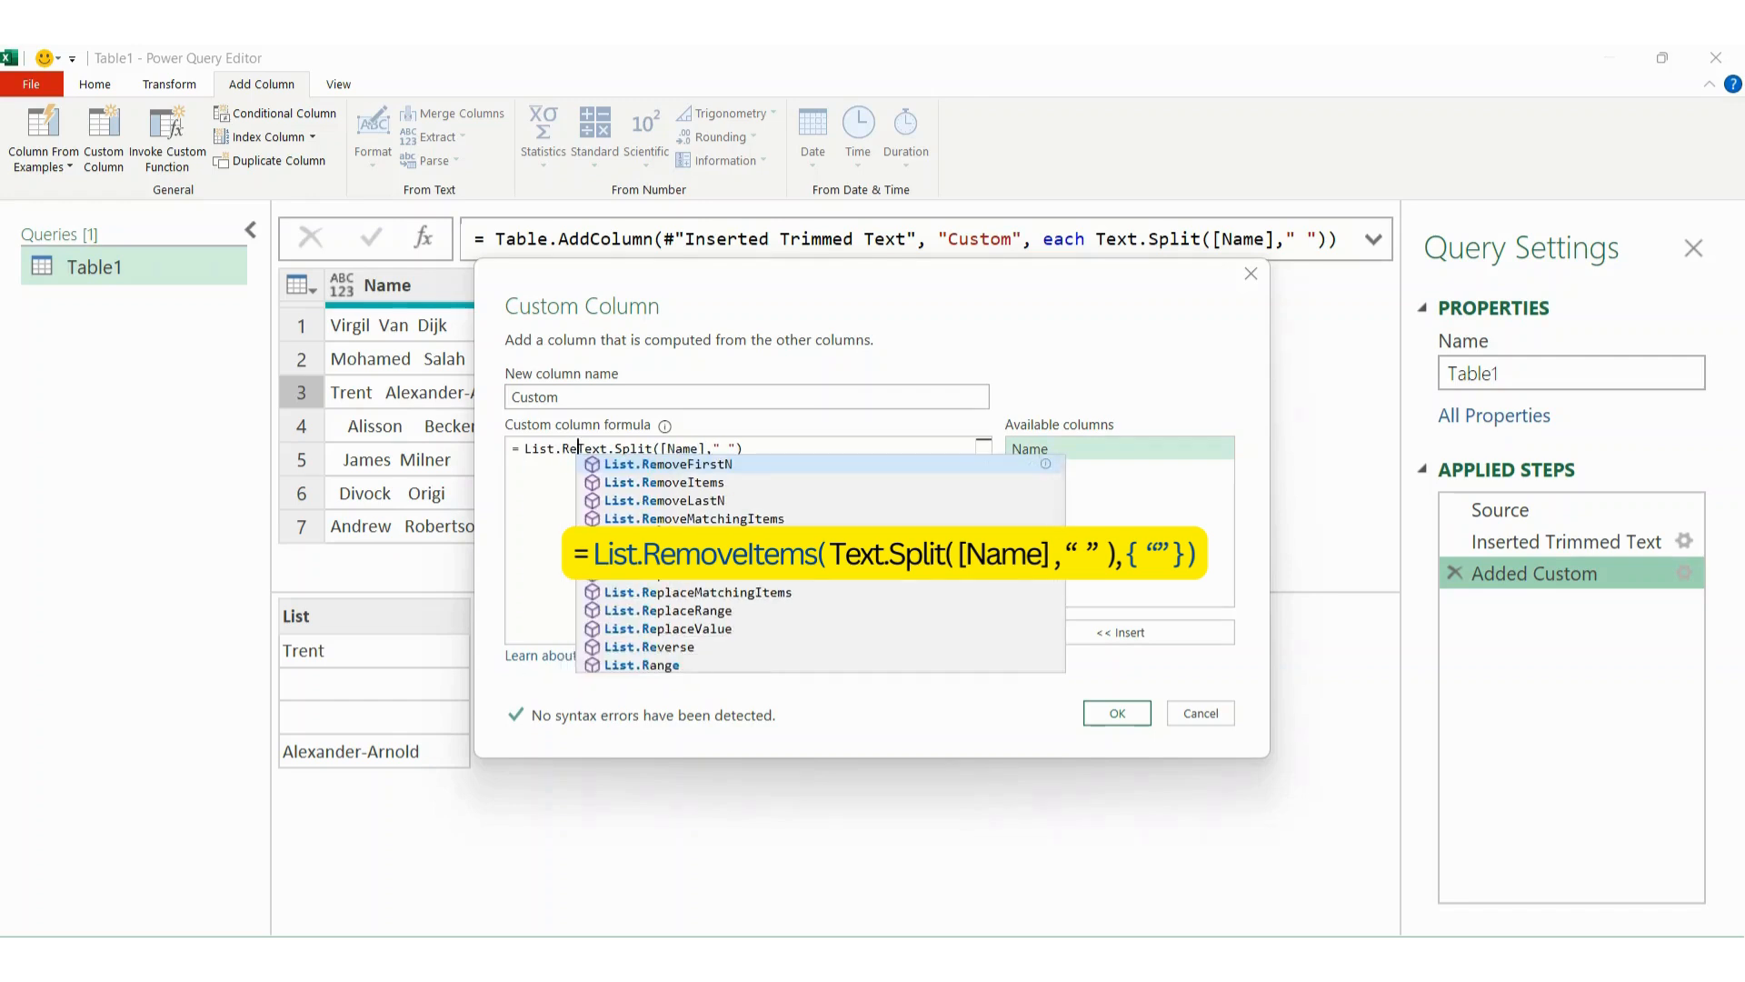
pyautogui.write('moveItems')
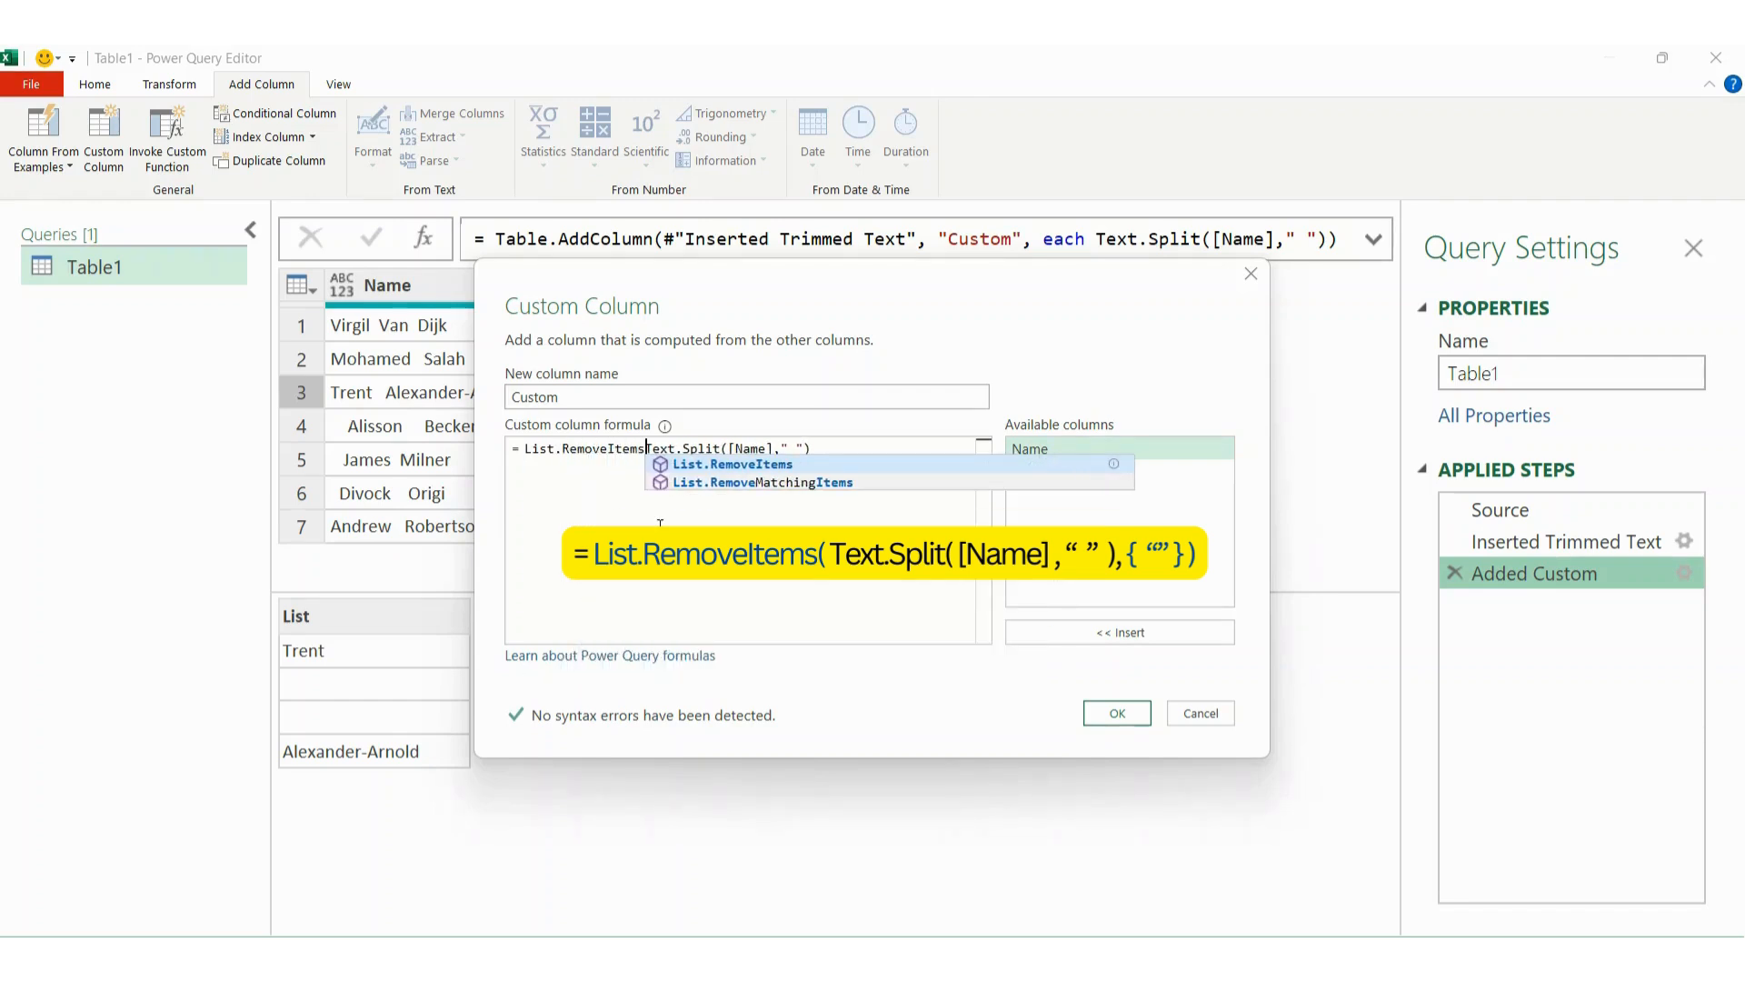
pyautogui.write('(')
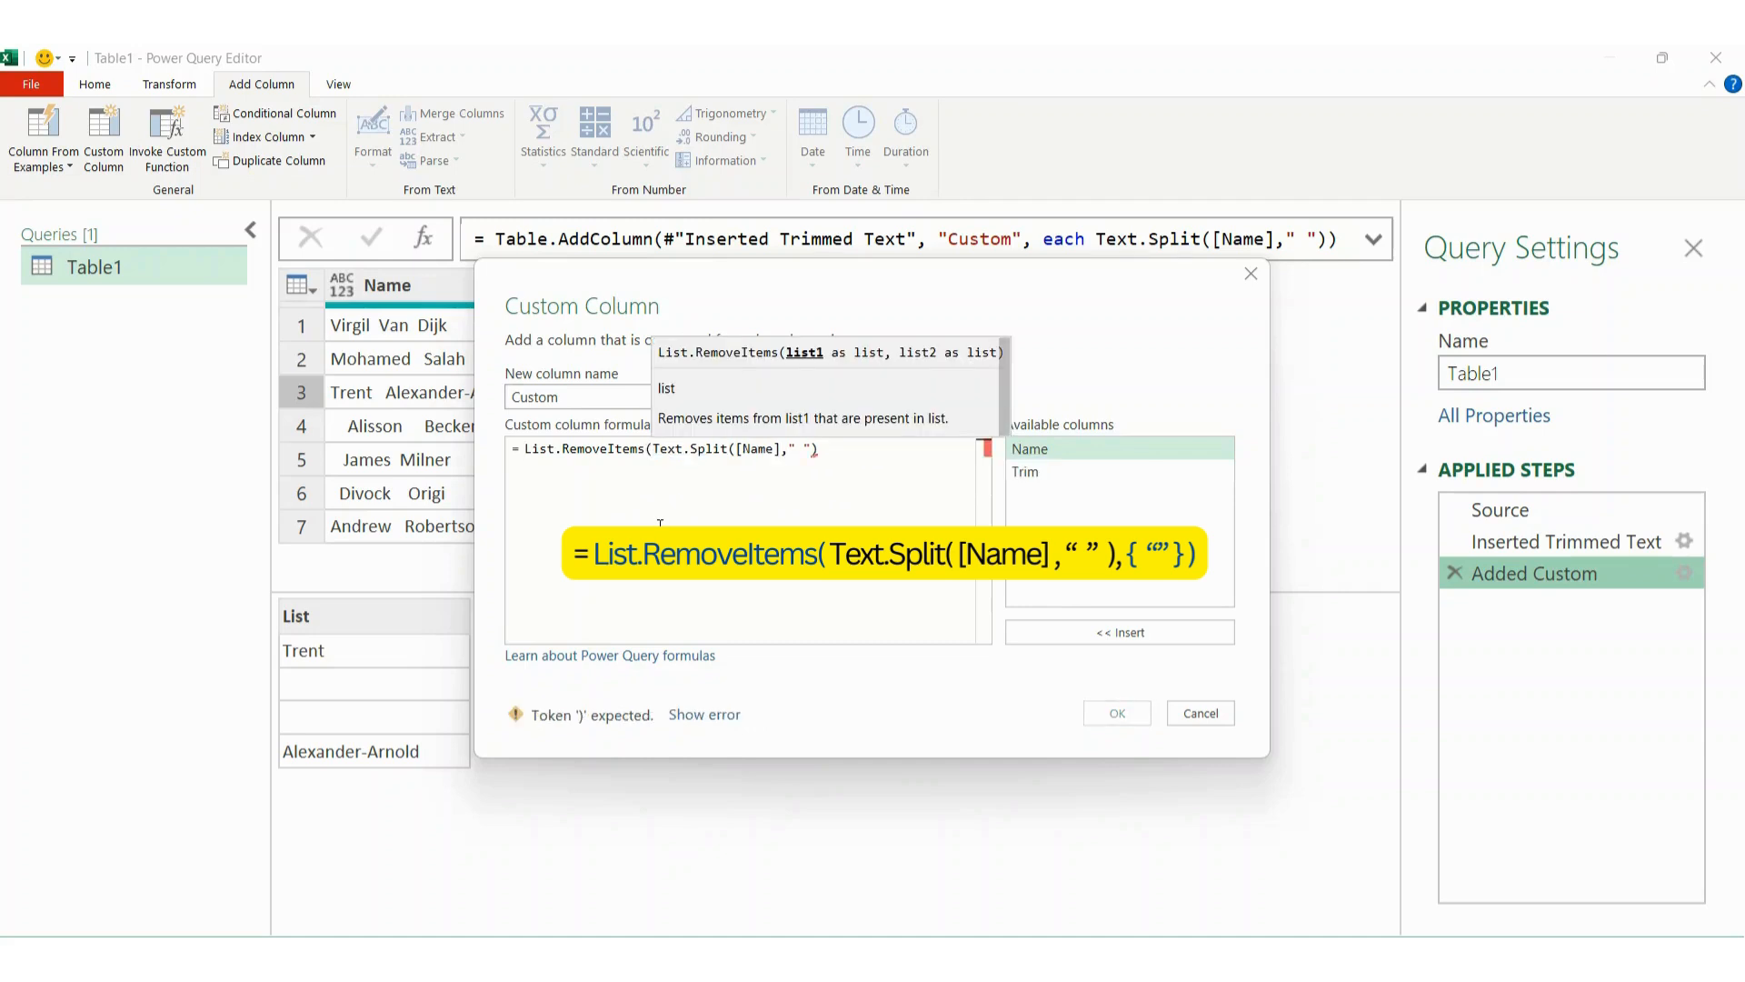
# Step: Complete the List.RemoveItems formula with {""} as the list of items to remove, and apply it
pyautogui.click(856, 451)
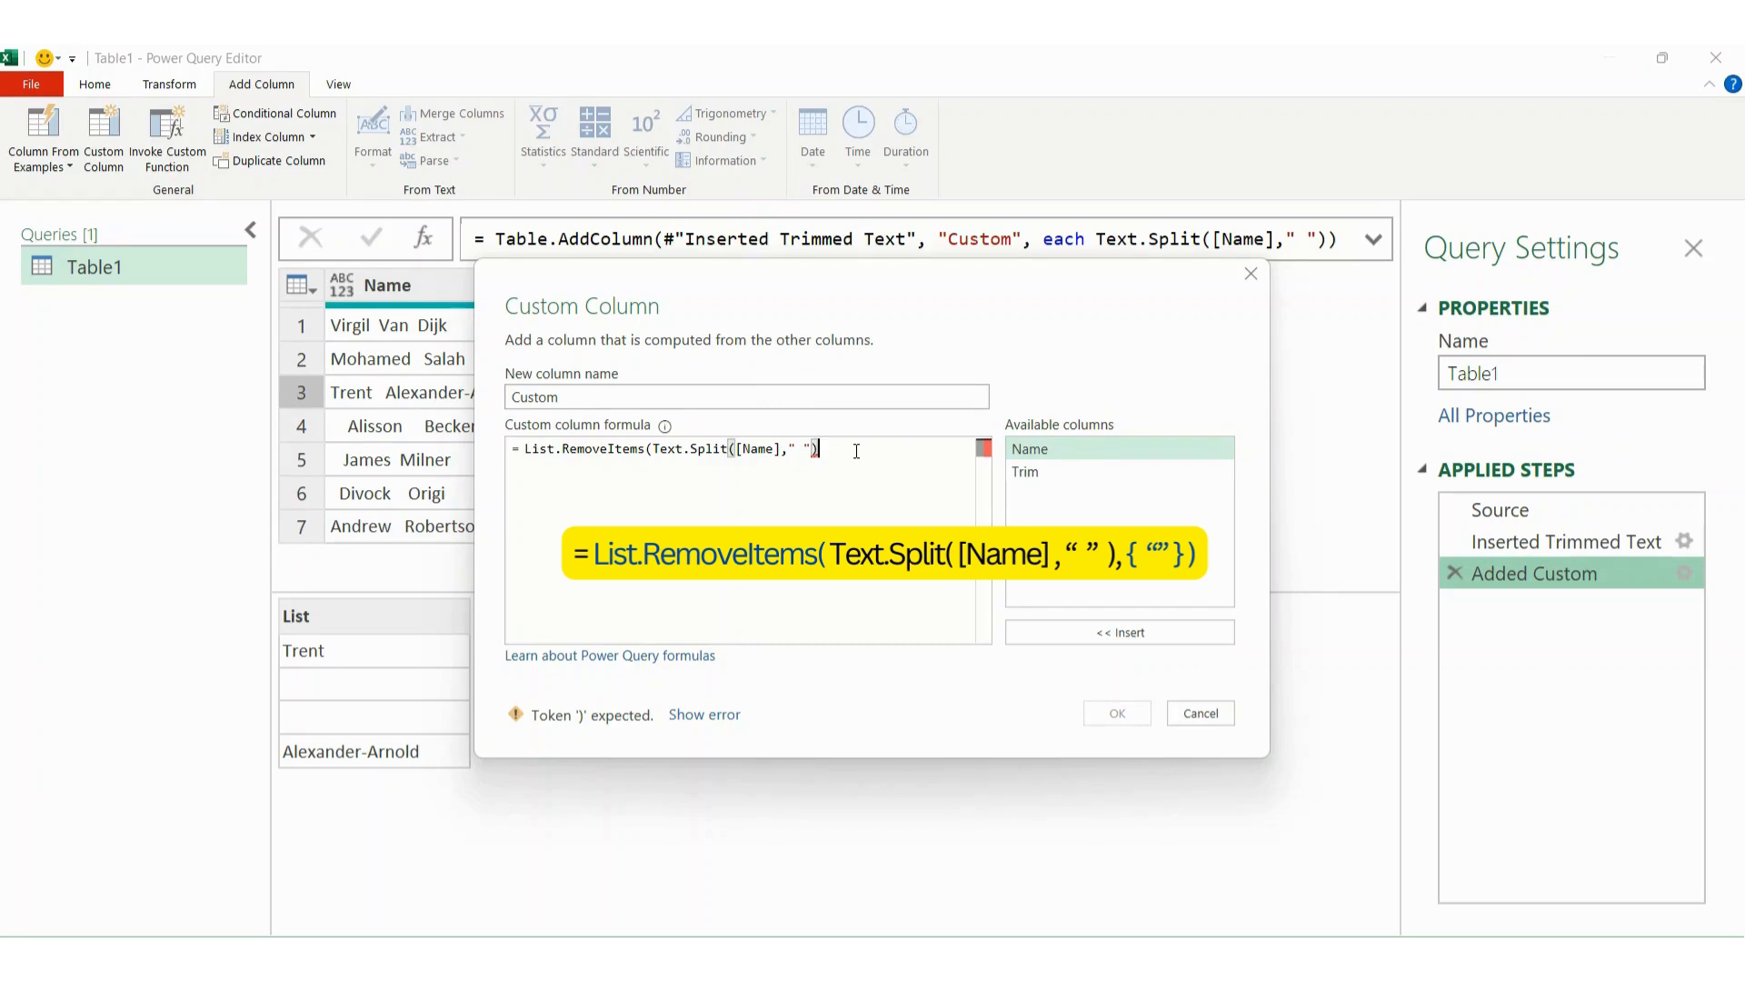
pyautogui.write(',')
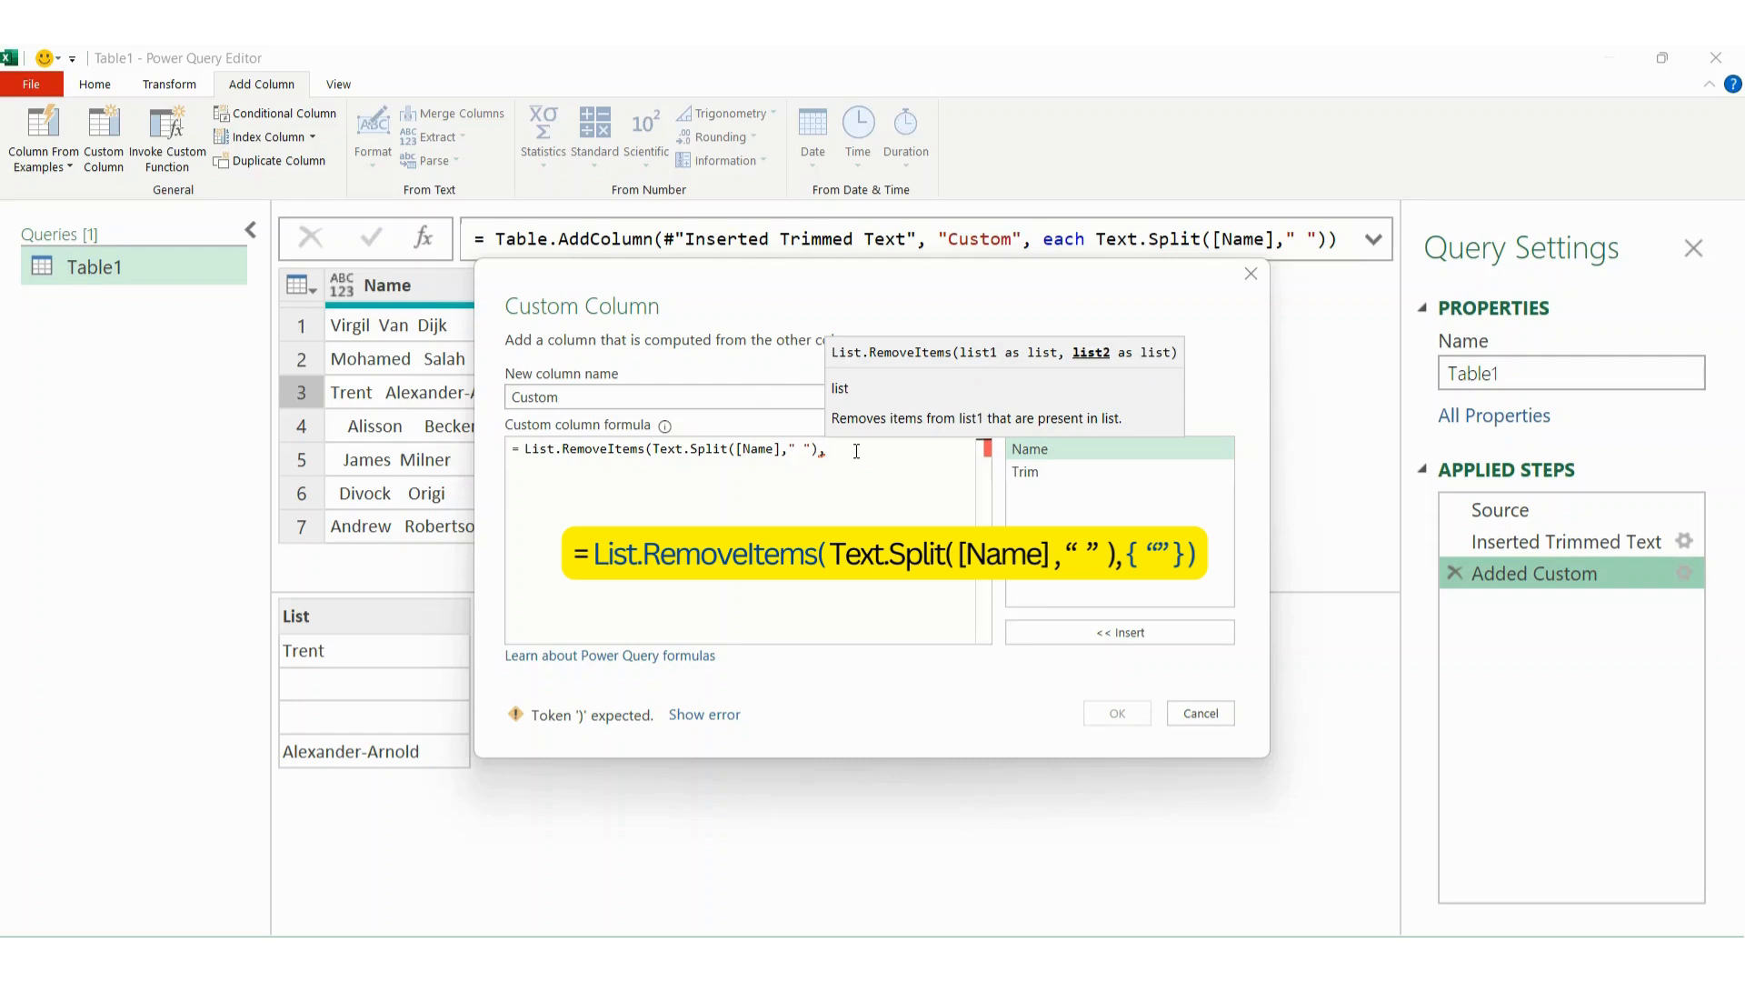
pyautogui.write('{"')
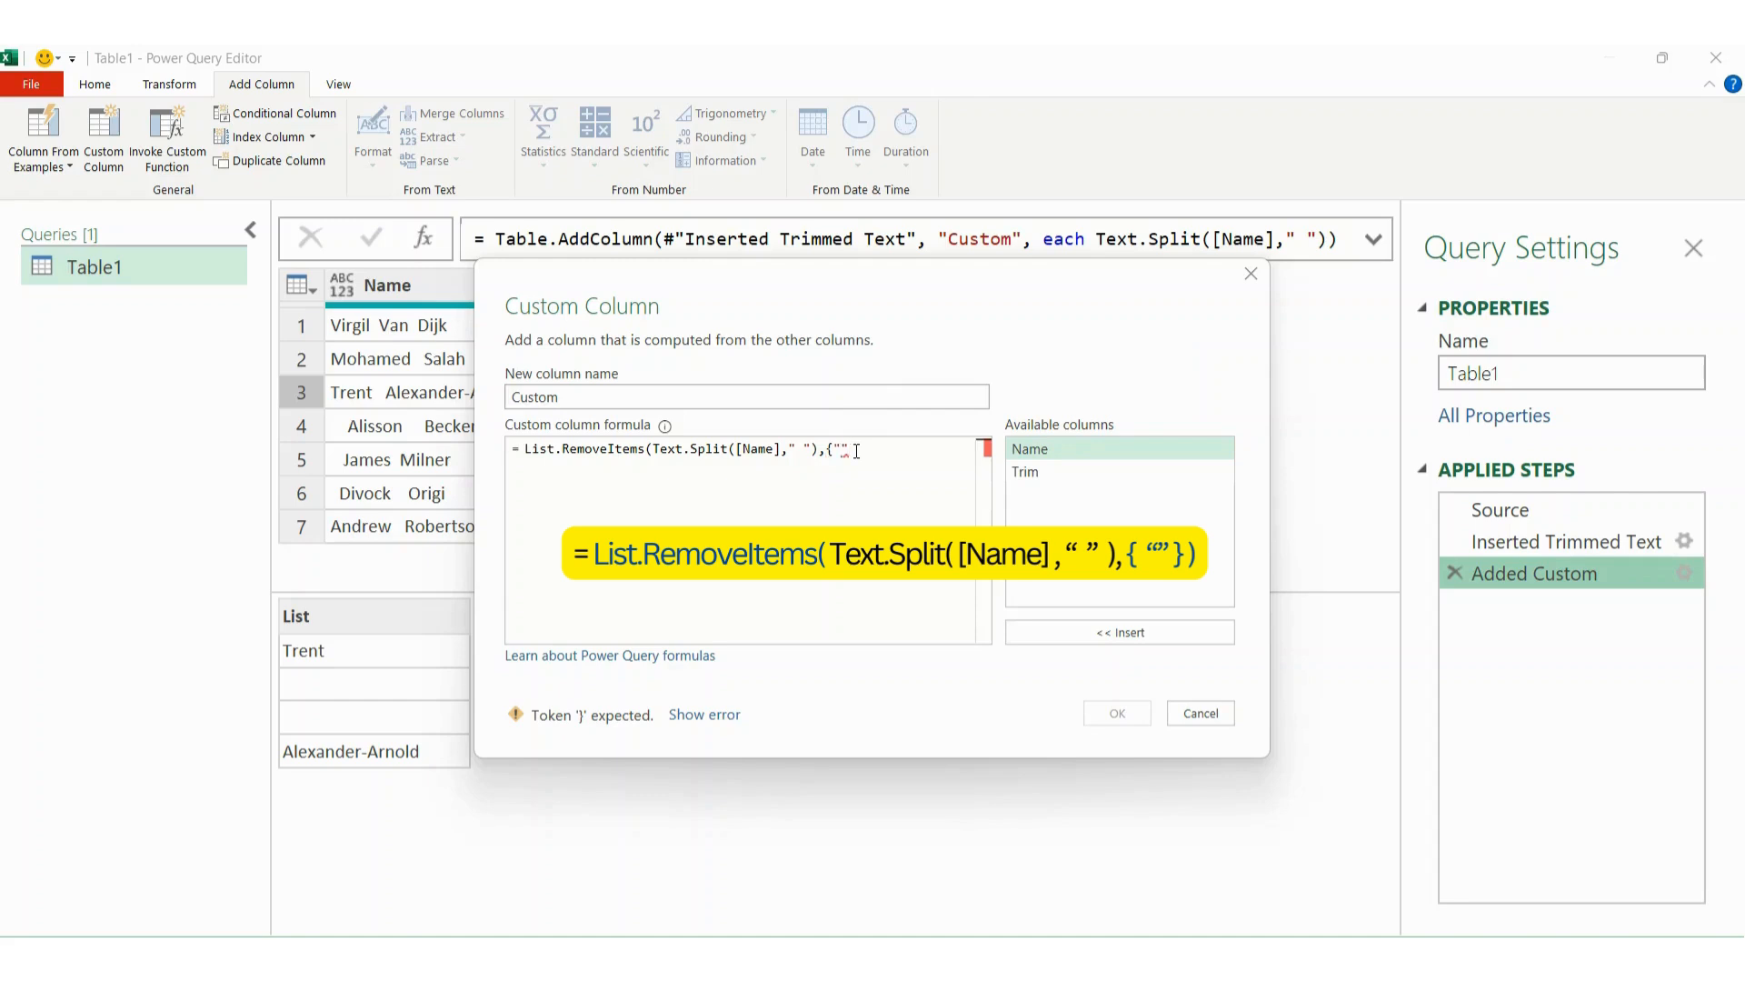
pyautogui.write('"})')
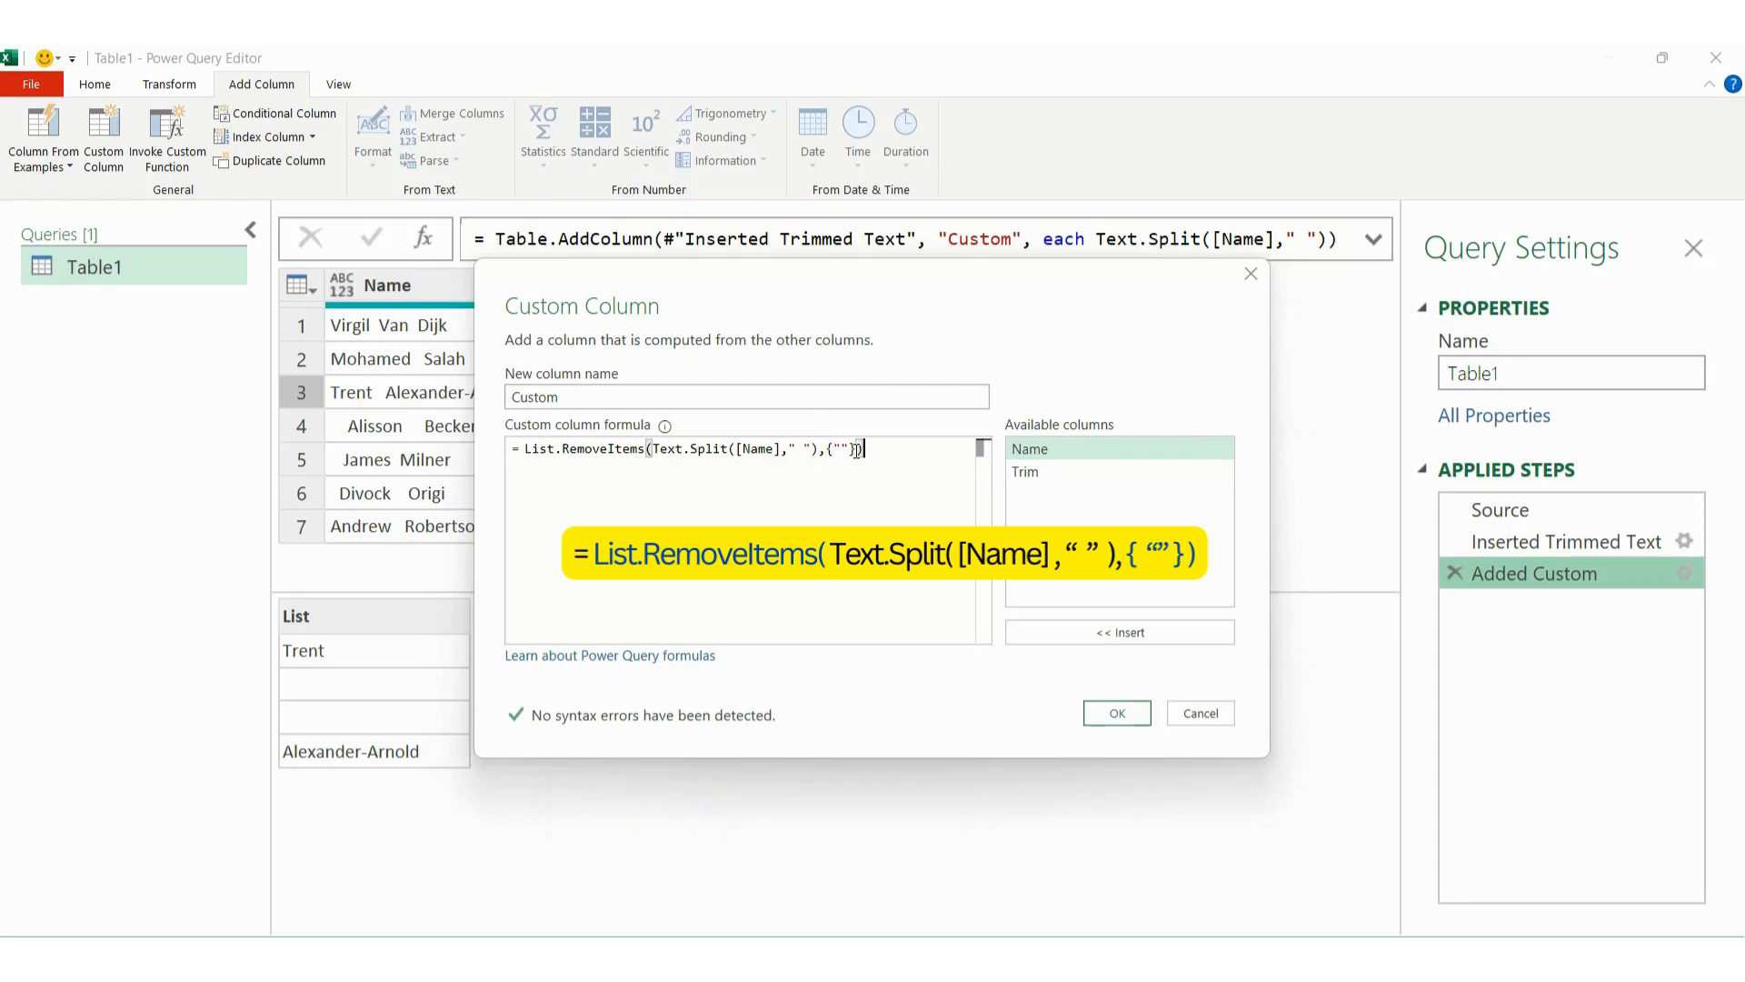
pyautogui.click(1107, 718)
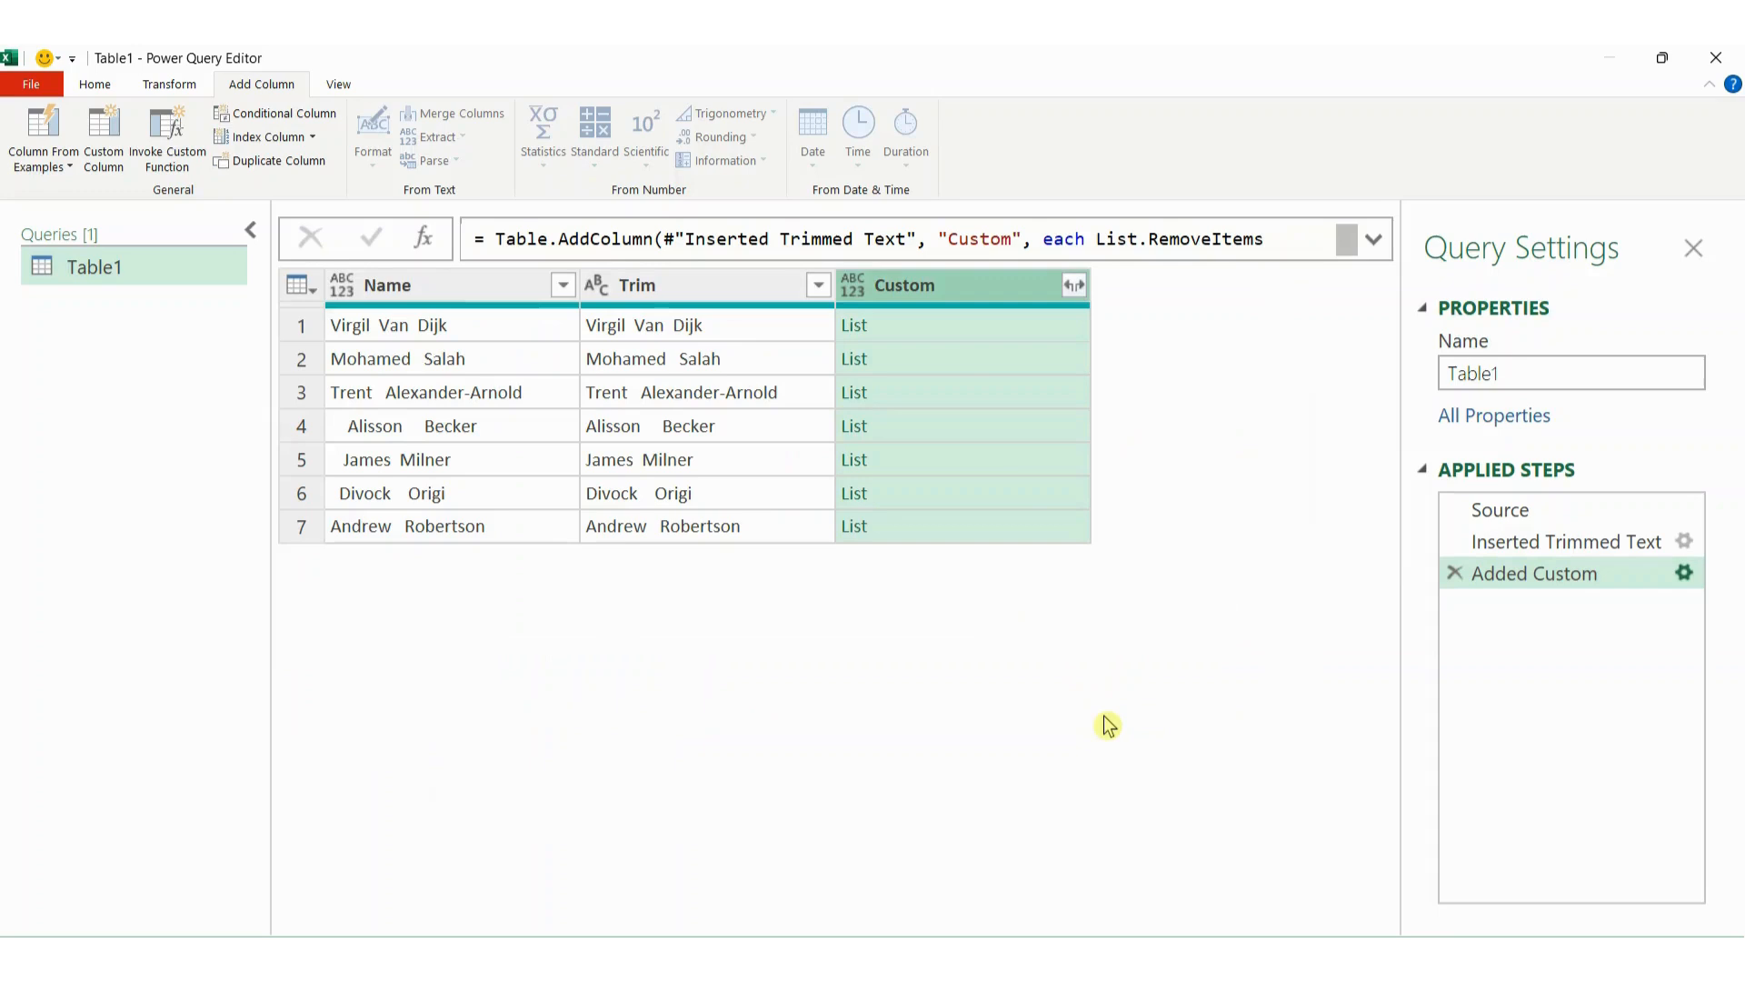
# Step: Check the lists in the first three rows of the Custom column for remaining blank items
pyautogui.click(936, 330)
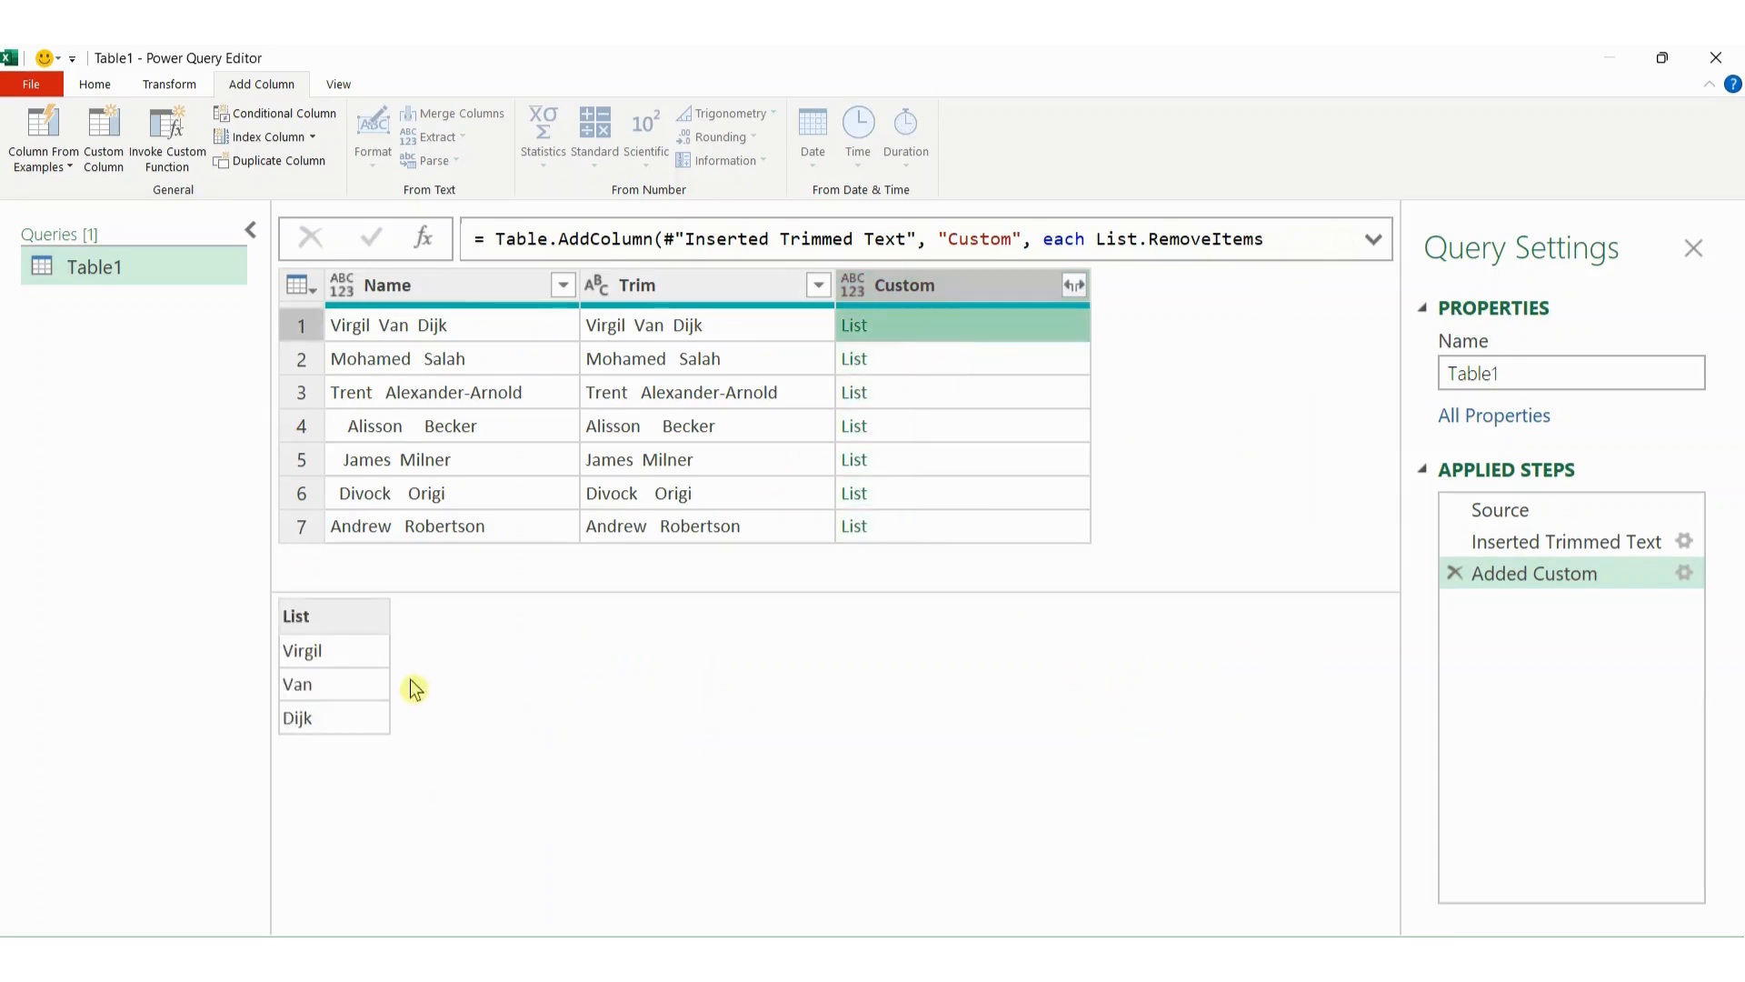
pyautogui.click(906, 369)
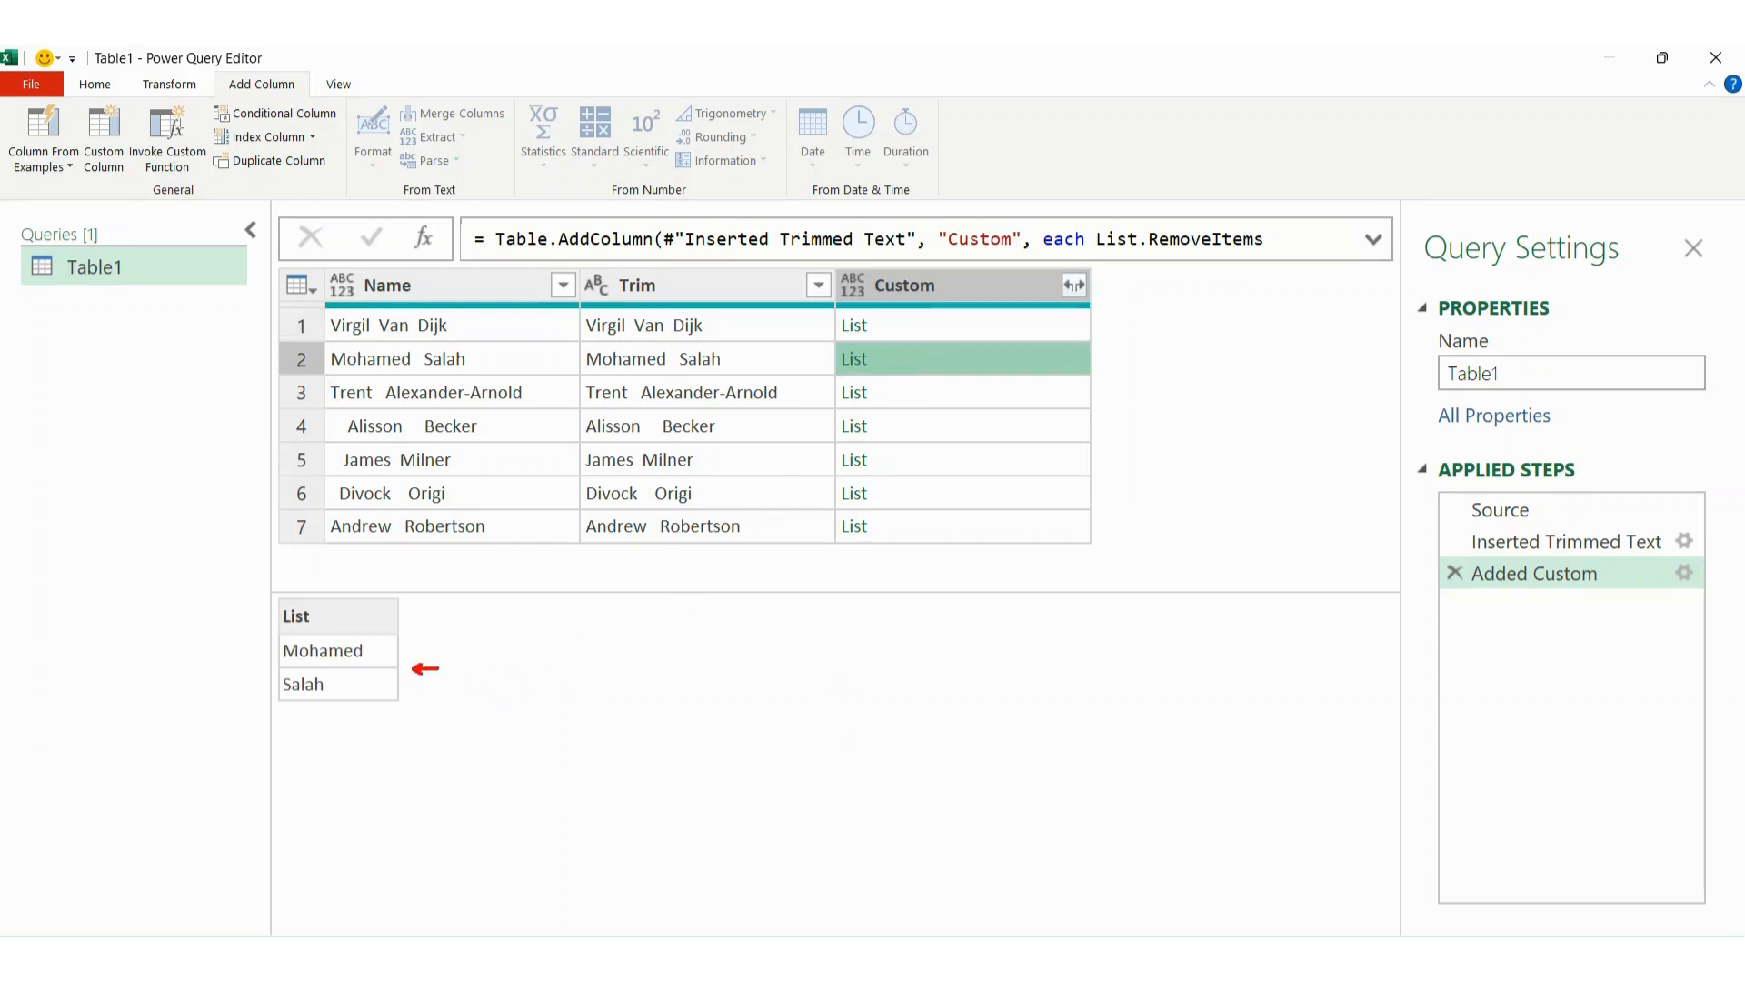
pyautogui.click(925, 396)
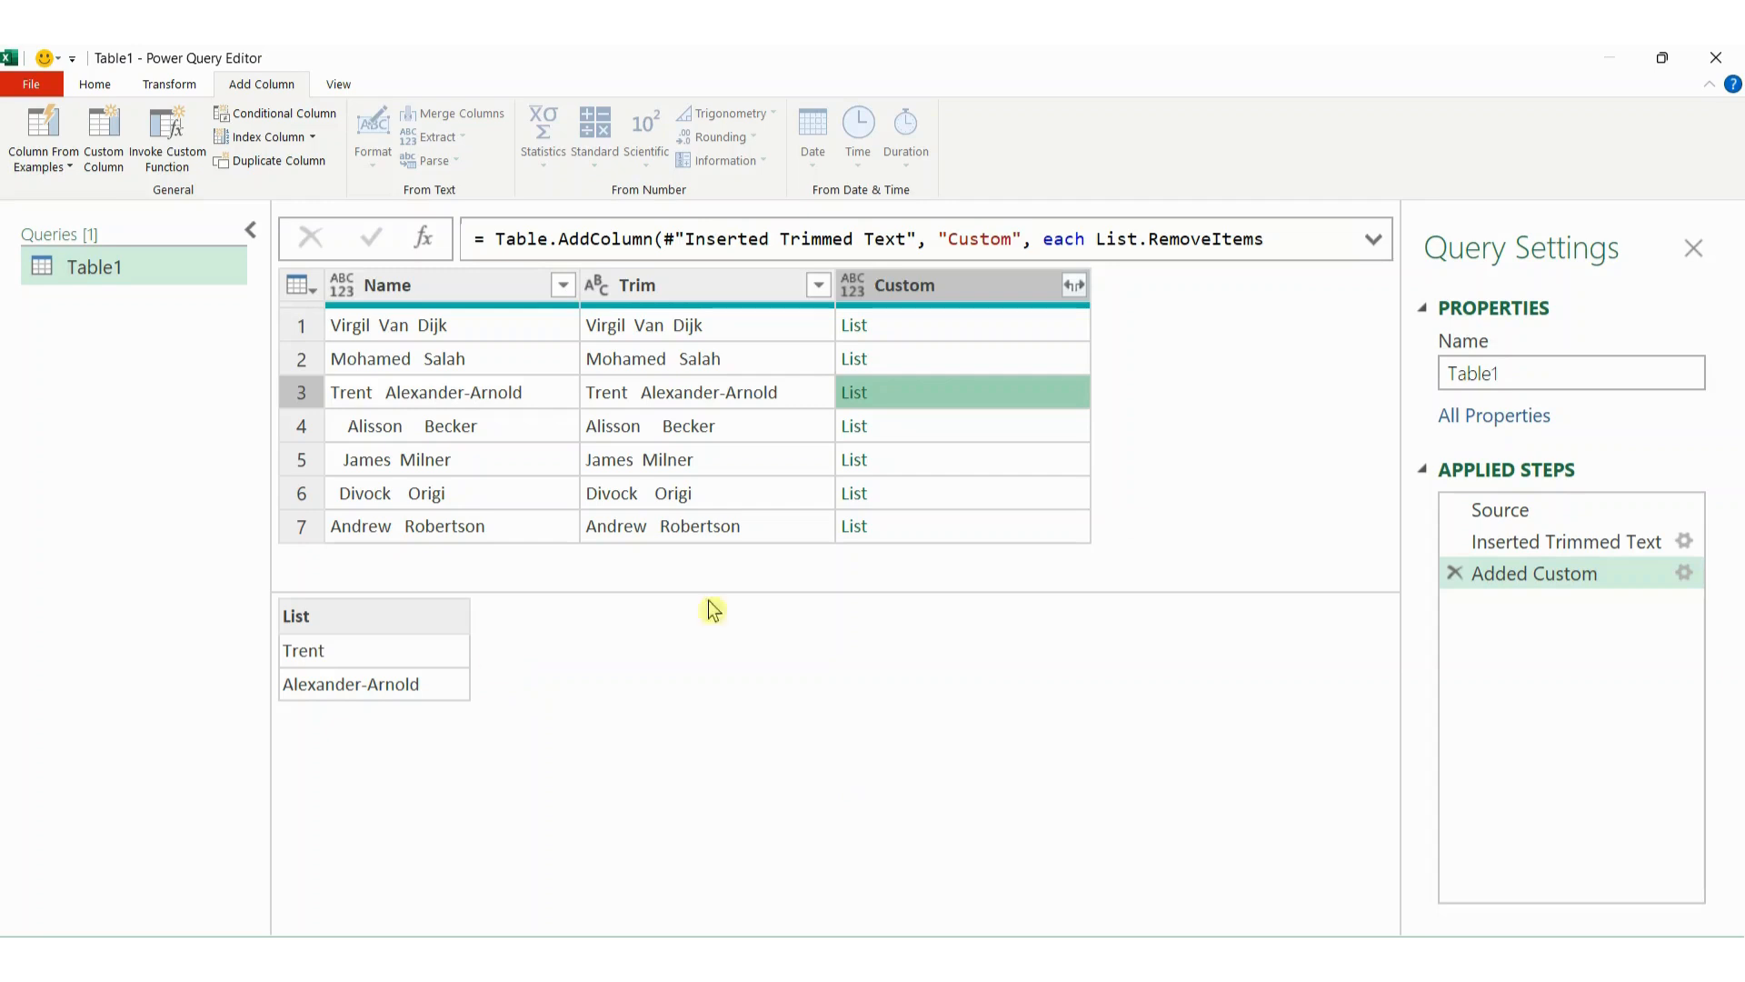
# Step: Edit the Added Custom step's formula by inserting Text.Combine( in front of List.RemoveItems
pyautogui.click(1684, 573)
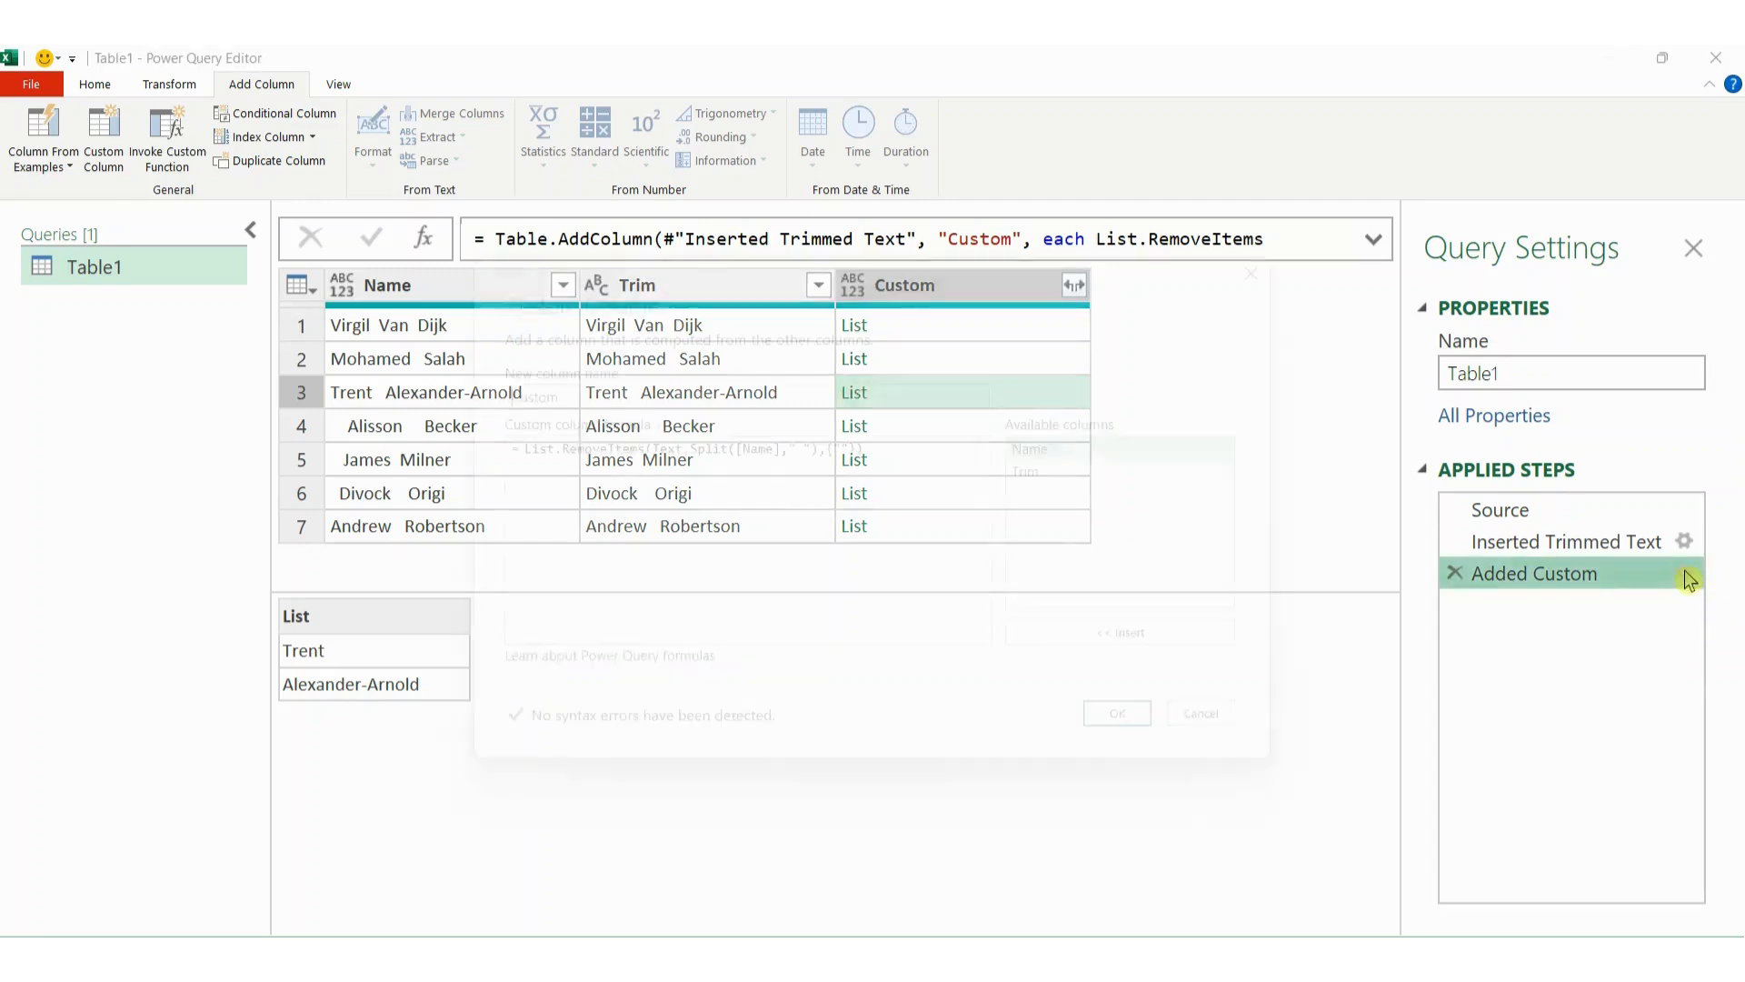
pyautogui.click(526, 449)
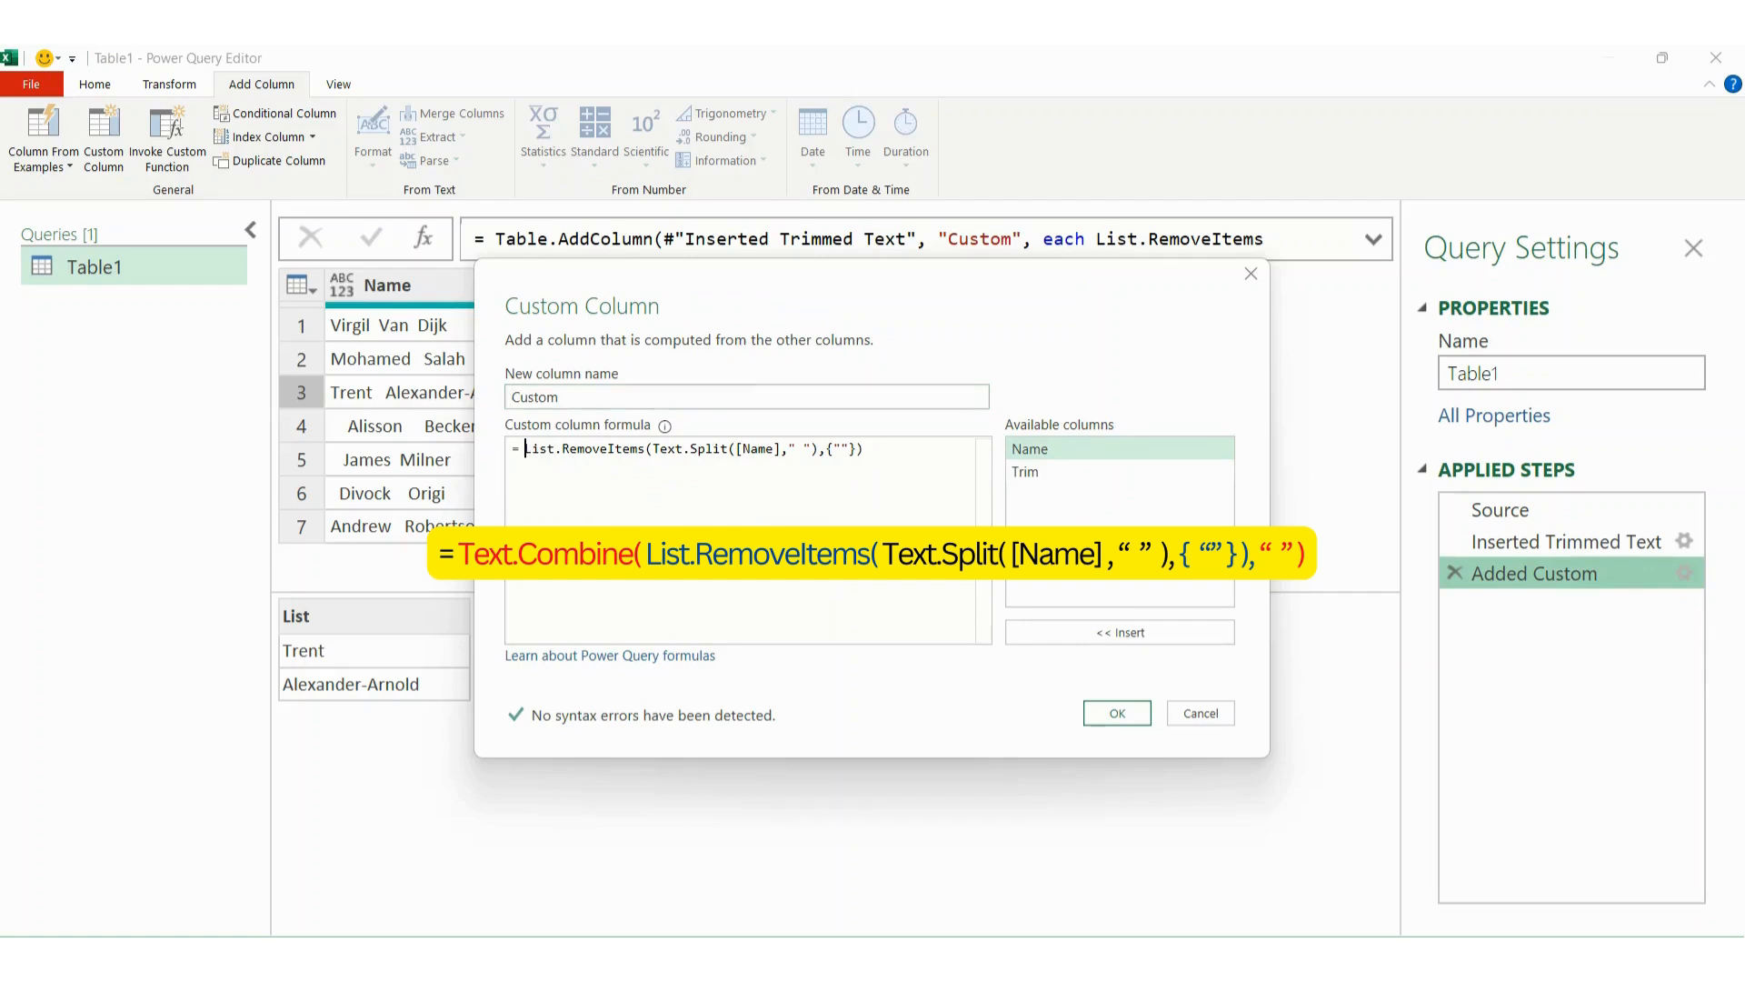
pyautogui.write('Text.C')
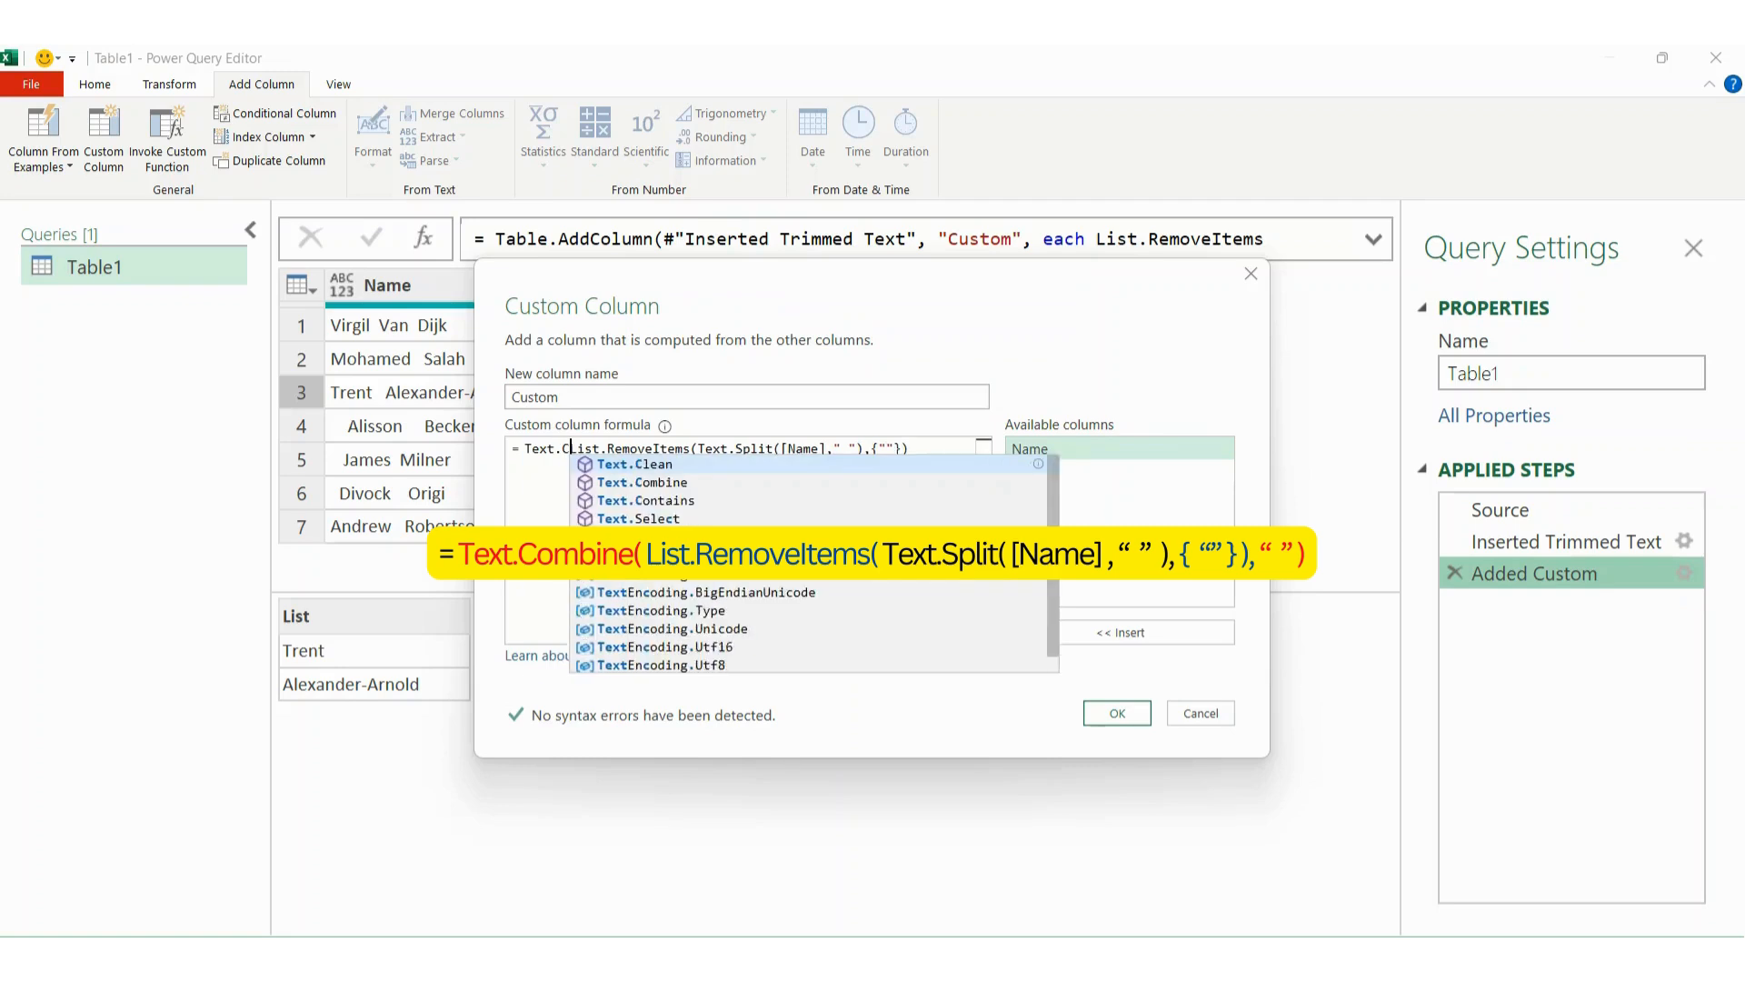
pyautogui.write('om')
pyautogui.press('BackSpace')
pyautogui.press('BackSpace')
pyautogui.write('om')
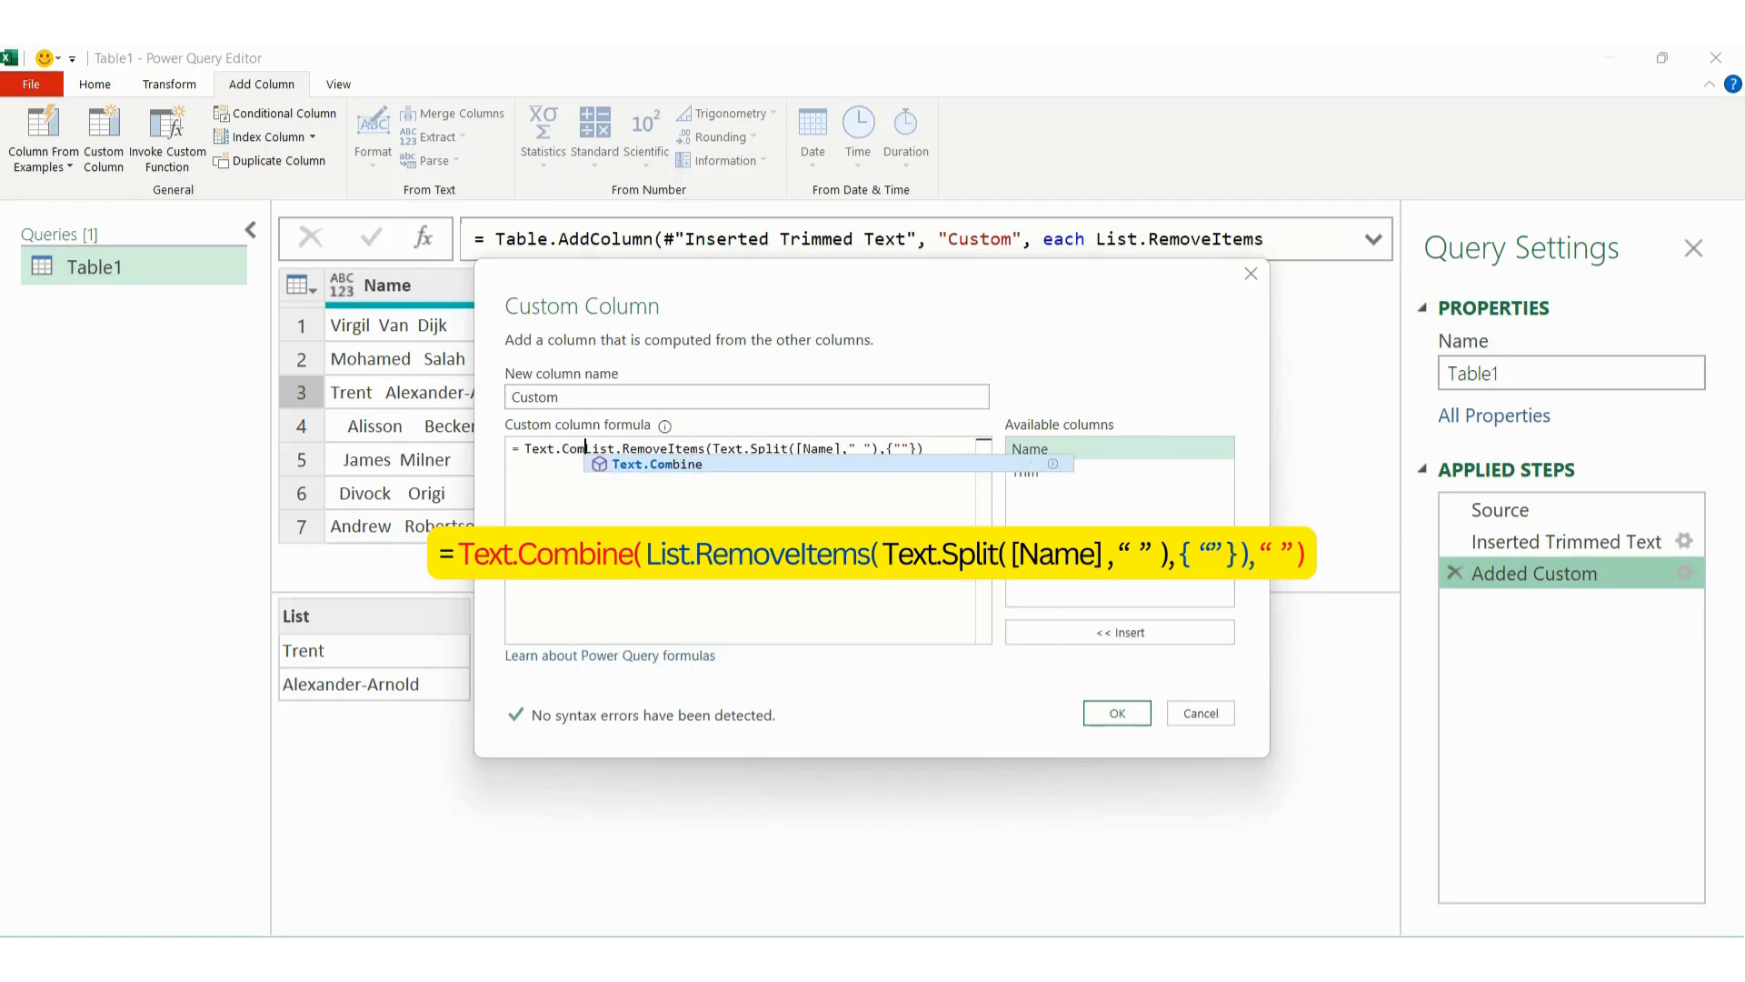
pyautogui.write('bine(')
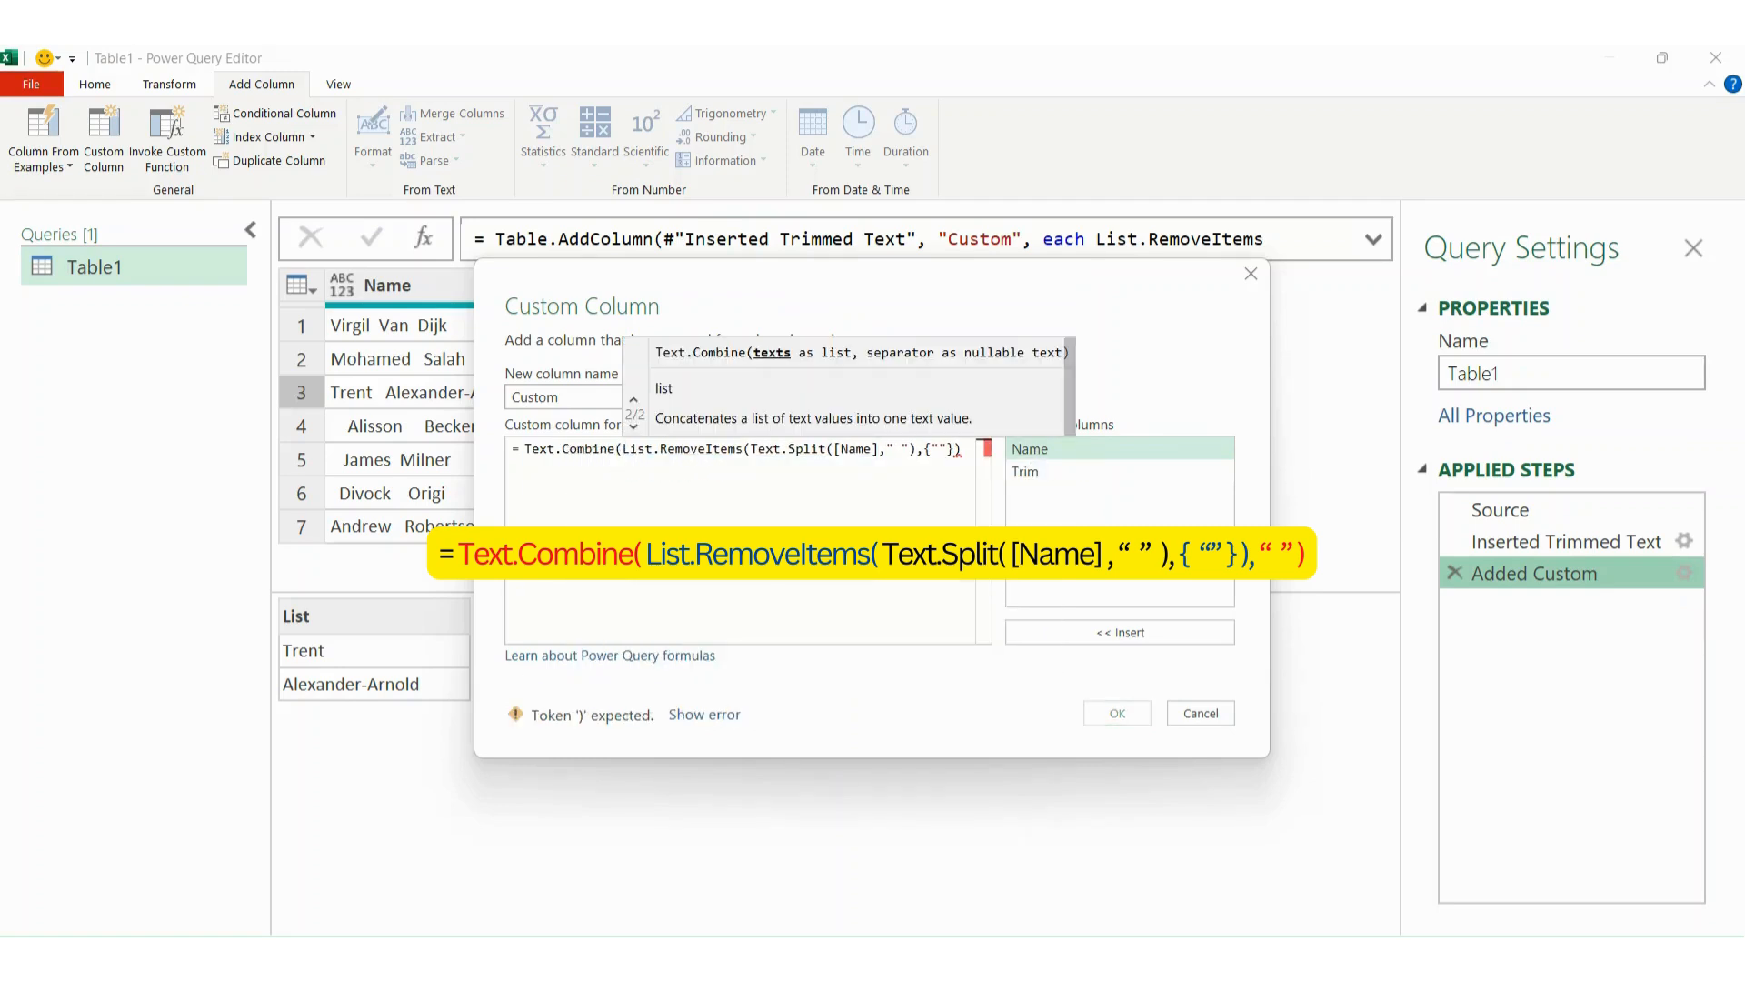
# Step: Complete the Text.Combine formula with a single space " " as the separator and a closing parenthesis, and apply it
pyautogui.click(973, 479)
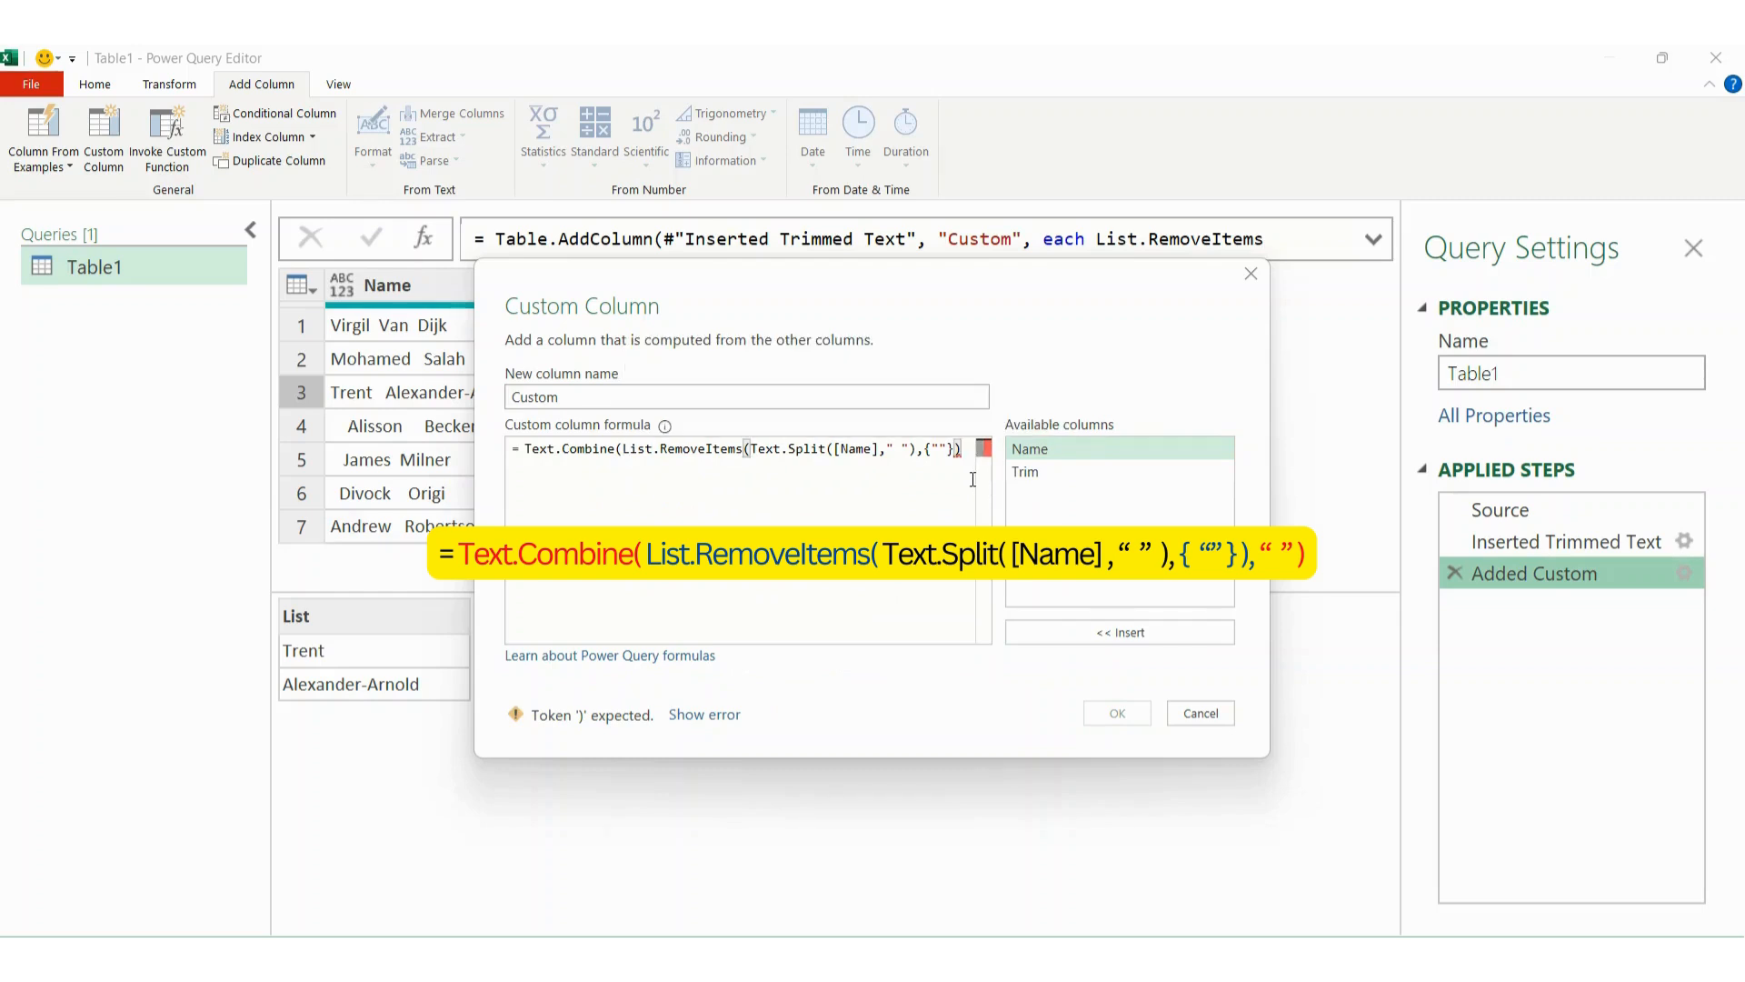
pyautogui.write(',')
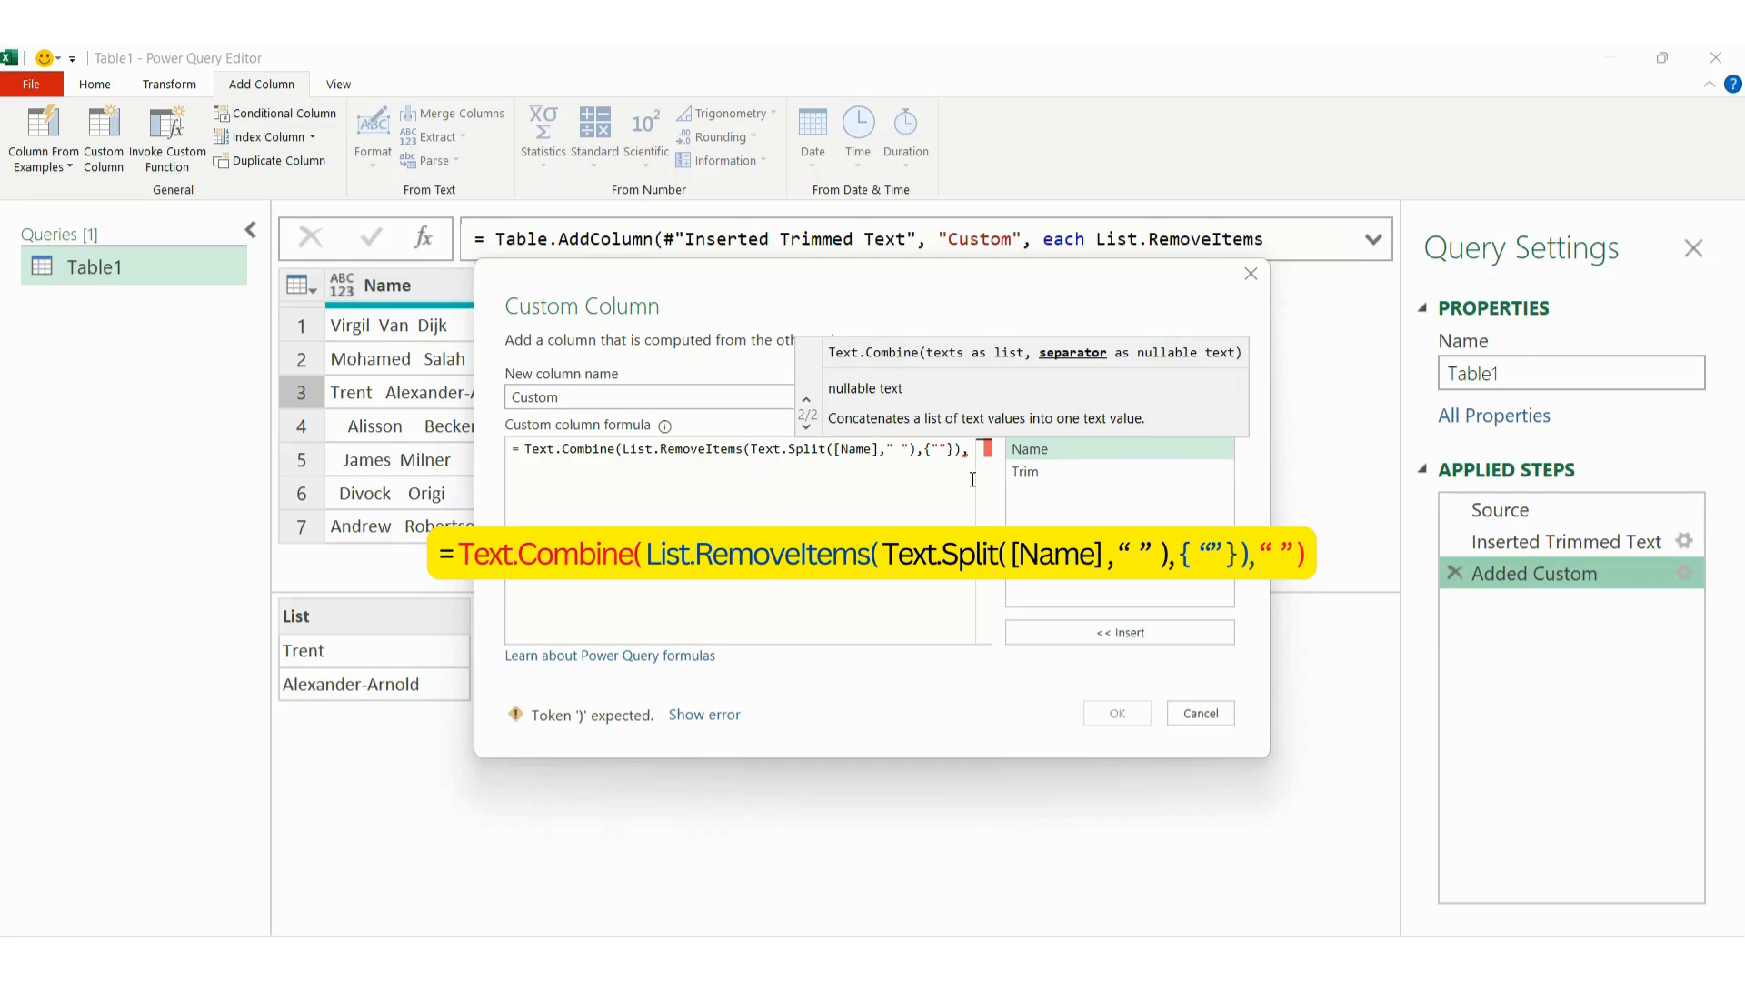
pyautogui.write('" "')
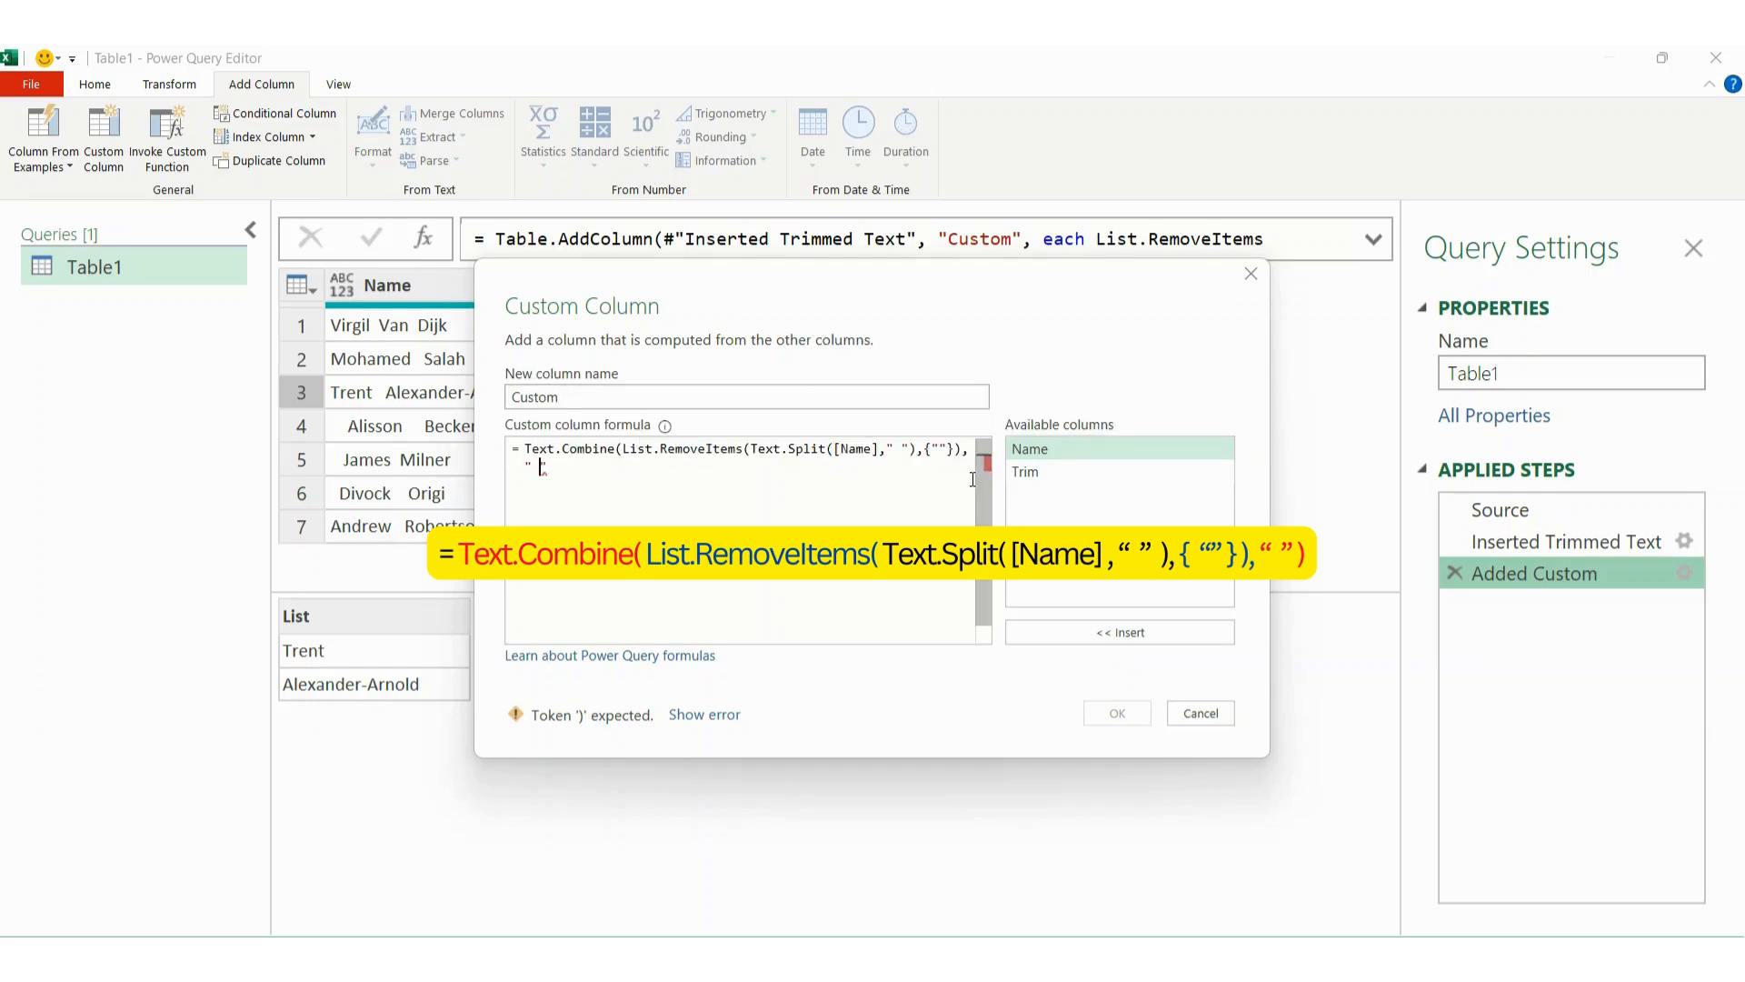
pyautogui.write(')')
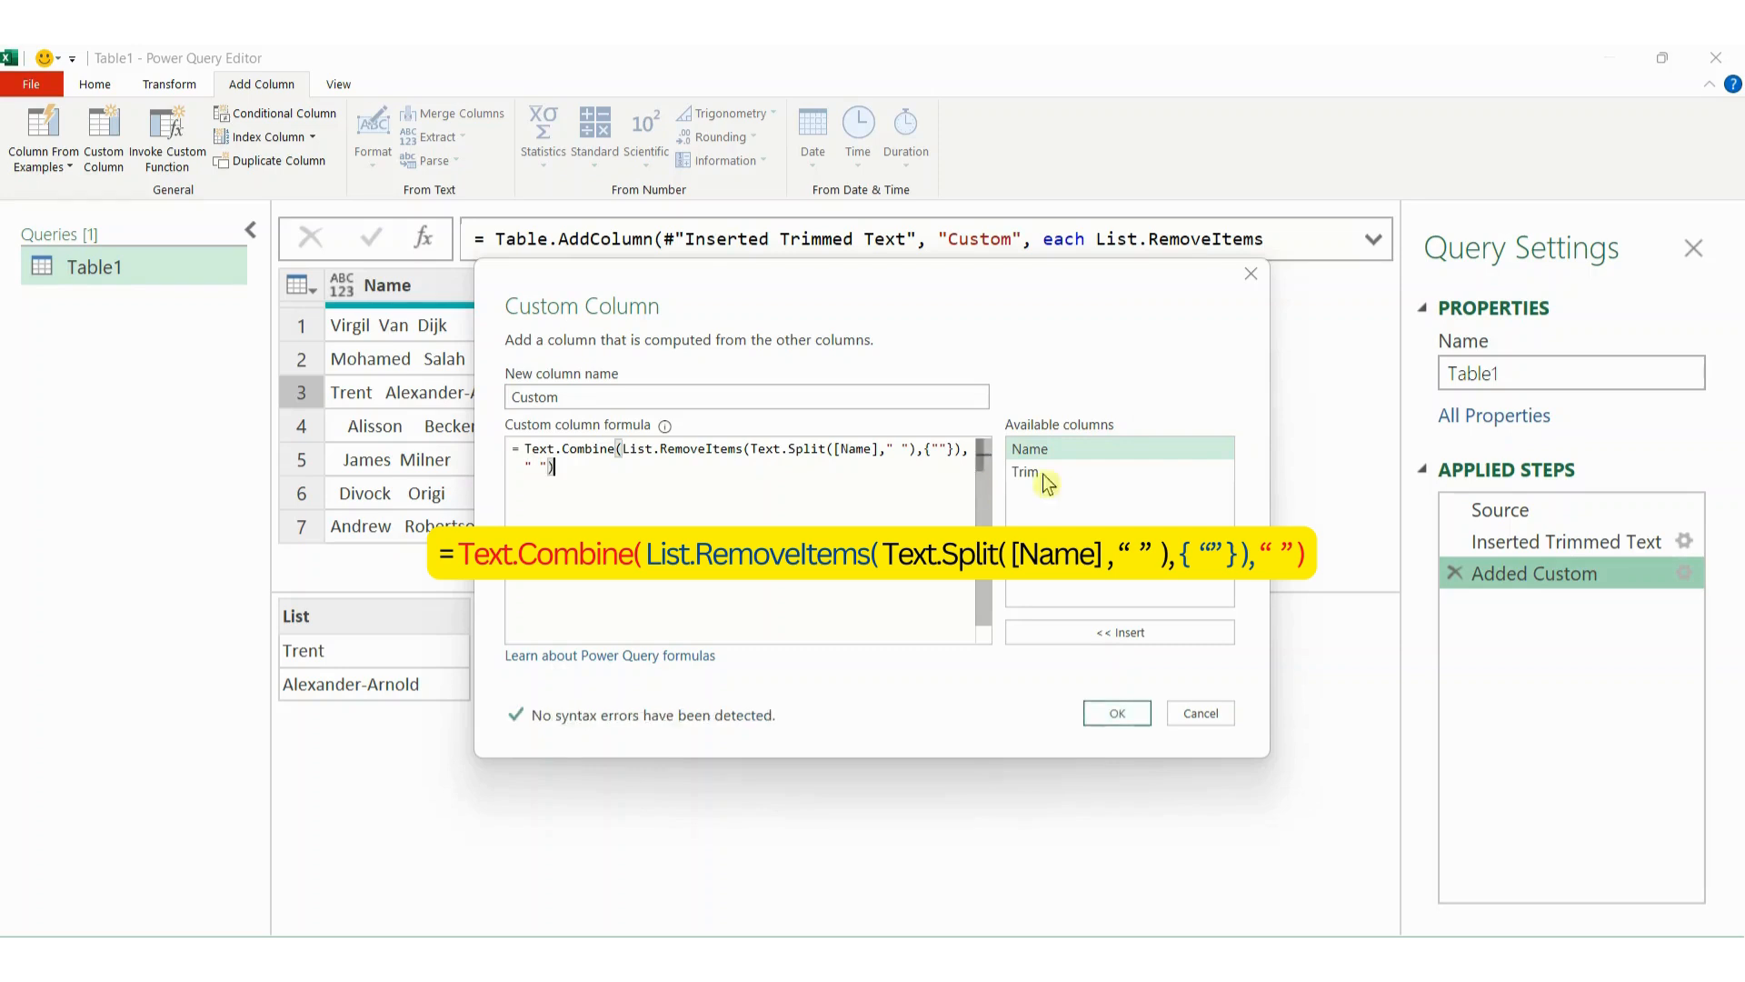
pyautogui.click(1114, 714)
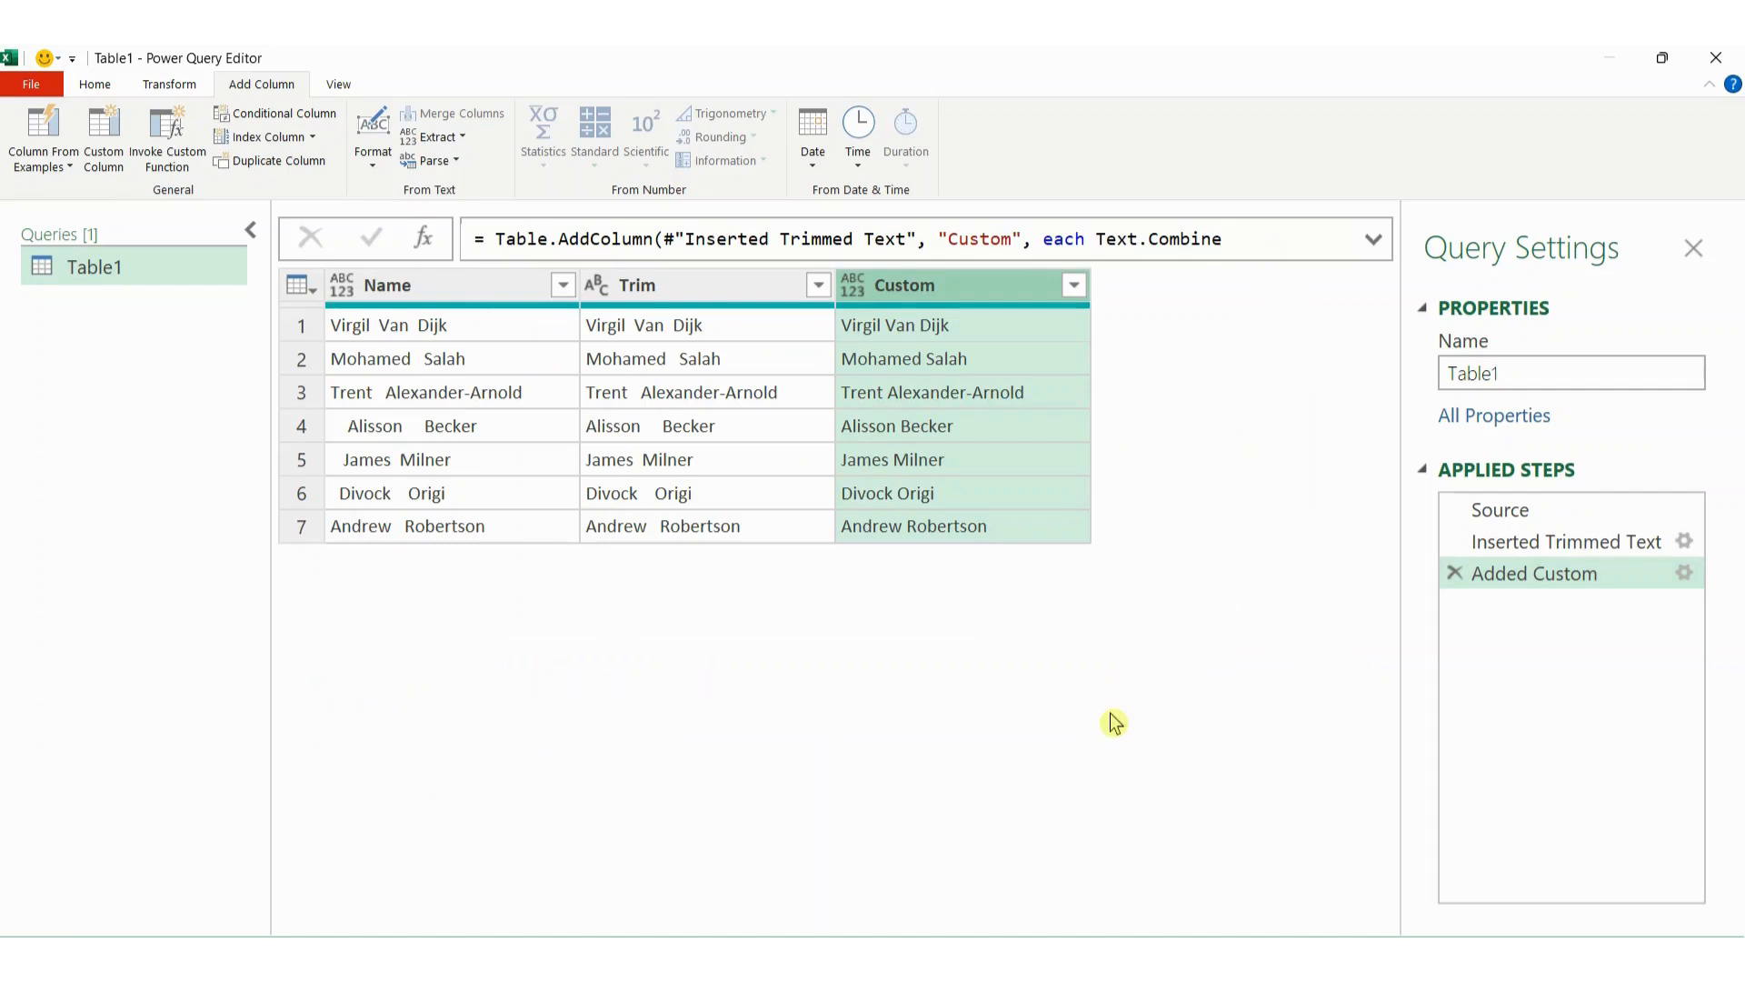
pyautogui.hotkey('ctrl', '2')
pyautogui.moveTo(833, 303)
pyautogui.mouseDown()
pyautogui.moveTo(873, 569)
pyautogui.moveTo(1091, 557)
pyautogui.mouseUp()
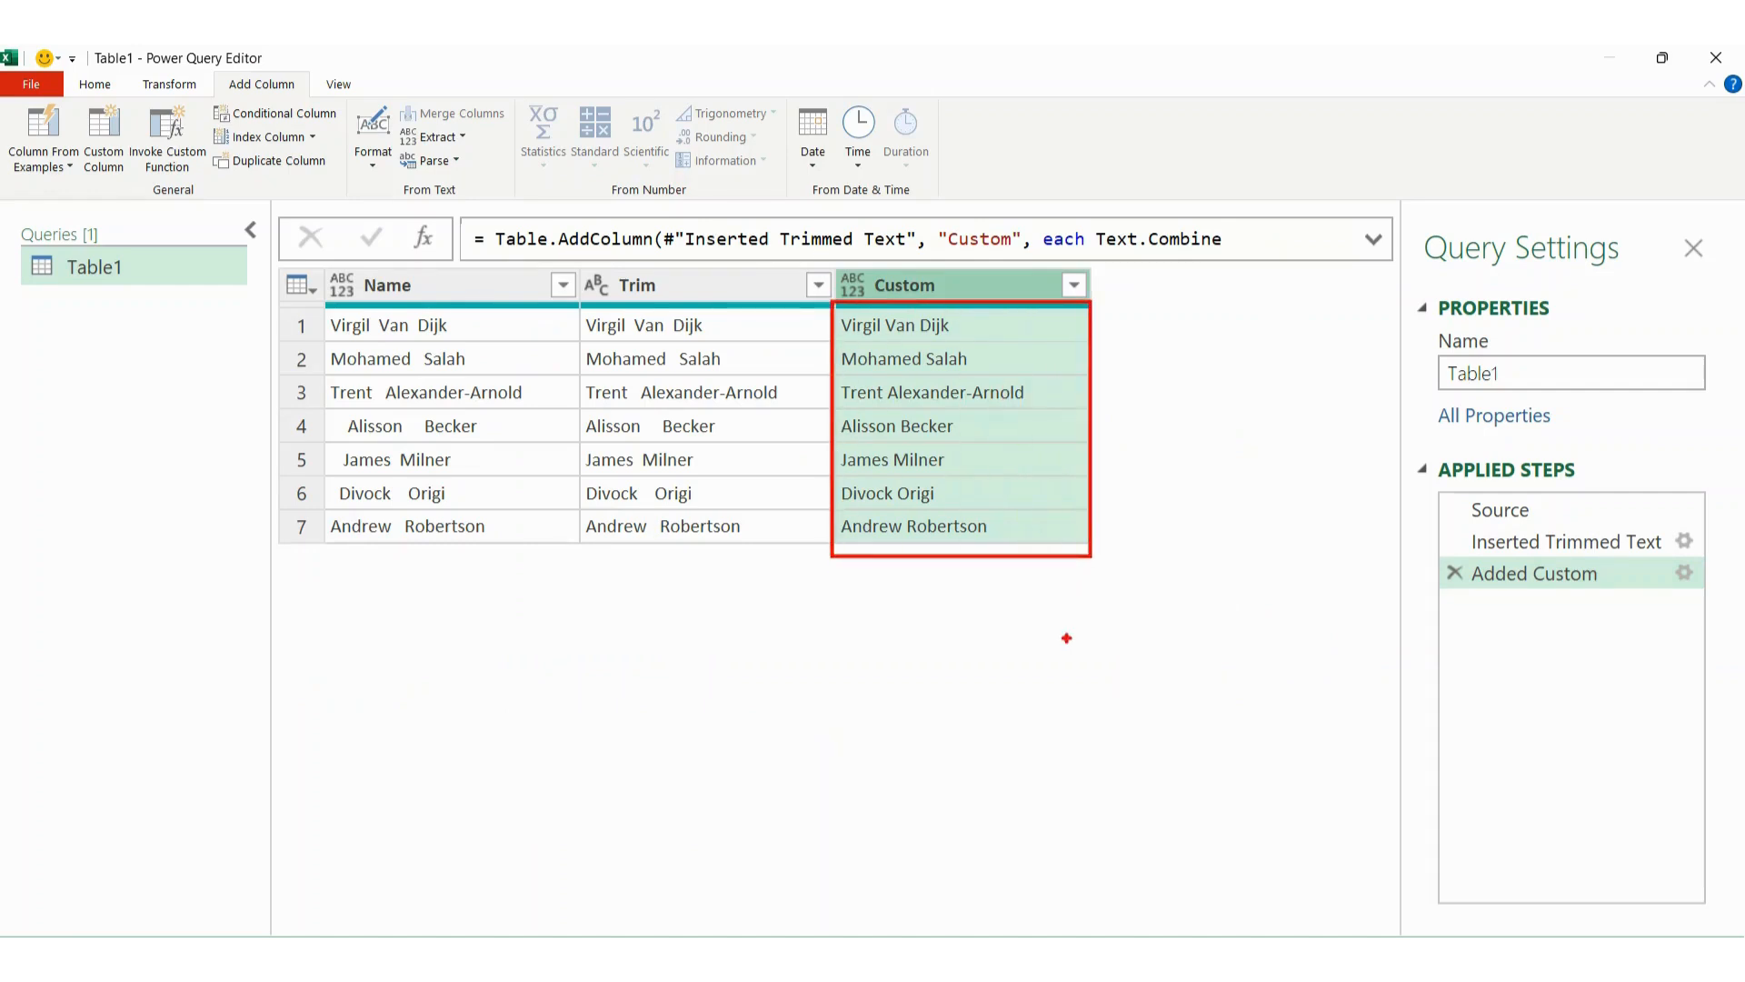